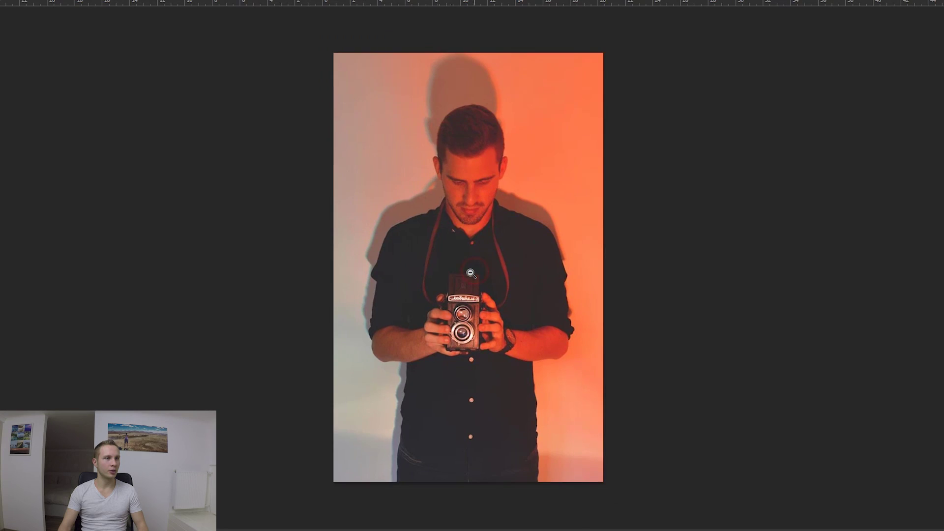
- Switch to the Lasso tool with the L shortcut
{"action": "key", "text": "l"}
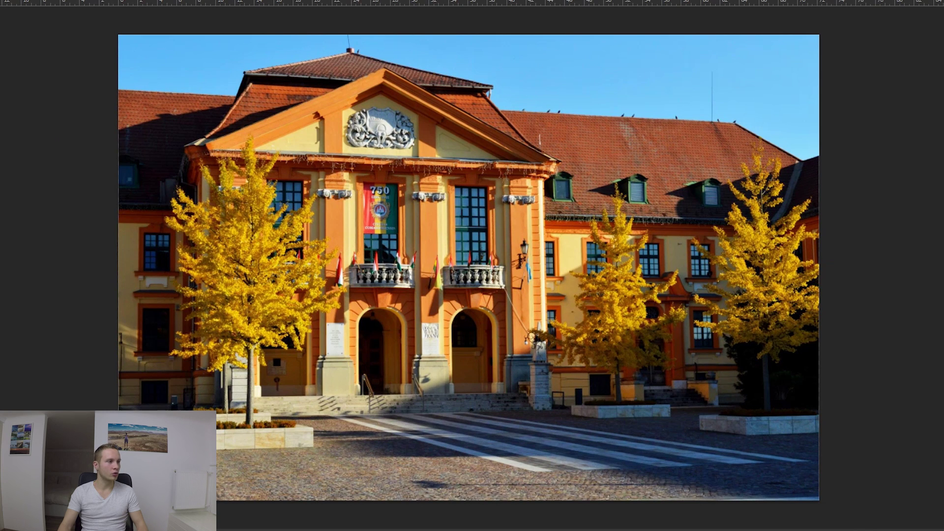
- Add two vertical guides to the town-hall photo, zoom into the right facade, then fit to screen
{"action": "left_click_drag", "start_coordinate": [15, 309], "coordinate": [132, 362]}
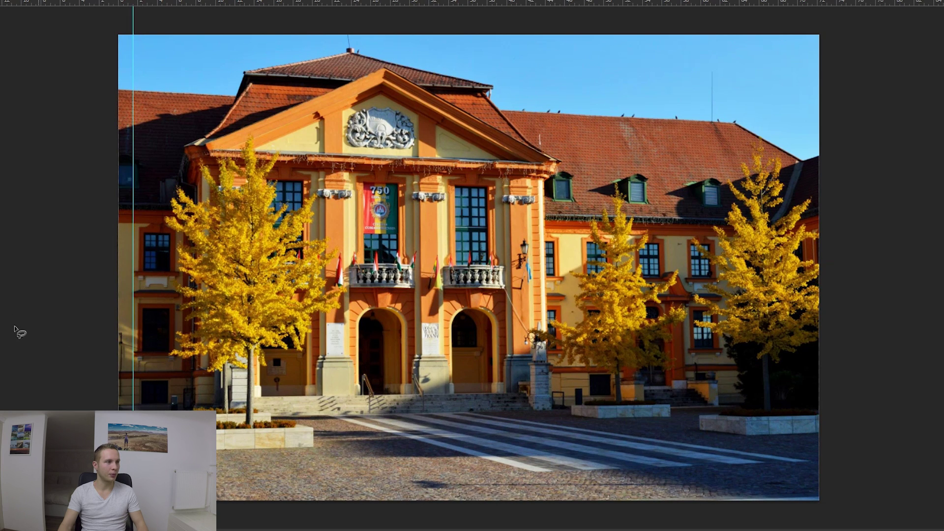
{"action": "left_click_drag", "start_coordinate": [10, 340], "coordinate": [669, 367]}
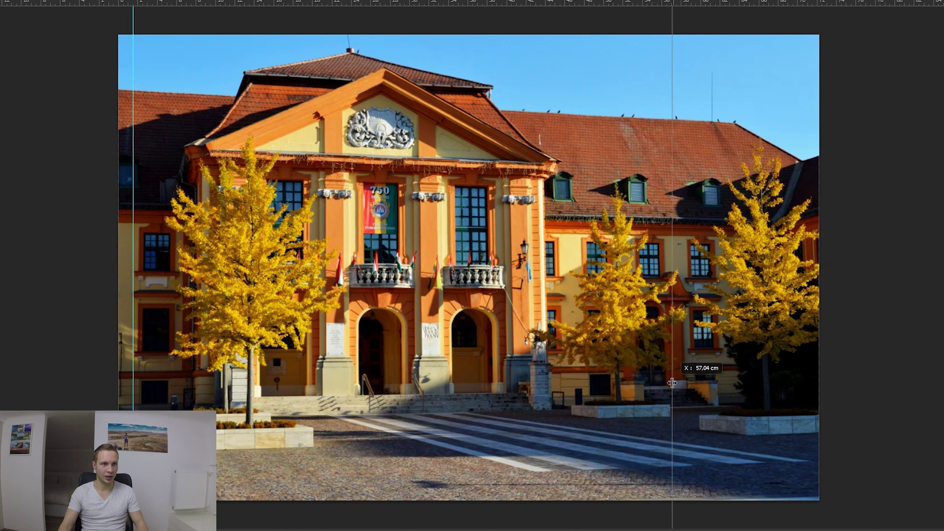
{"action": "left_click", "coordinate": [689, 297]}
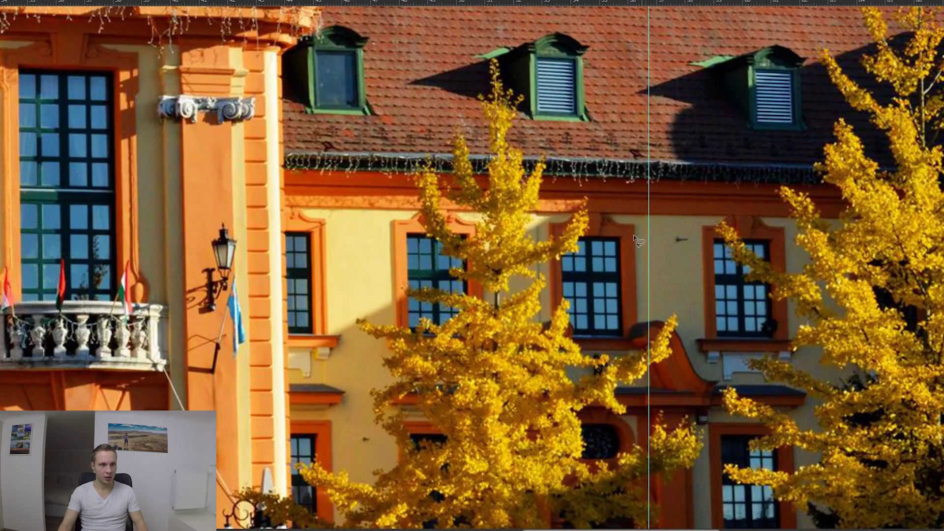
{"action": "key", "text": "ctrl+0"}
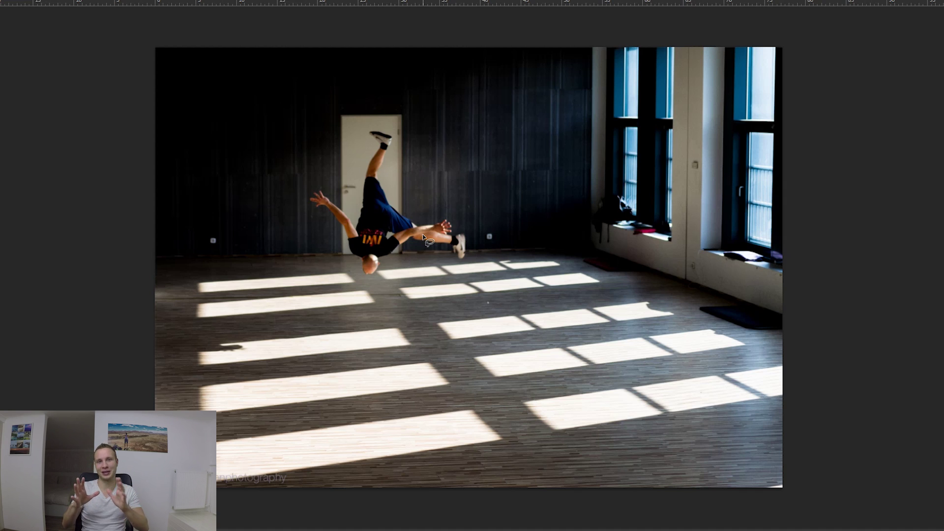
{"action": "scroll", "coordinate": [225, 252], "scroll_direction": "up", "scroll_amount": 3}
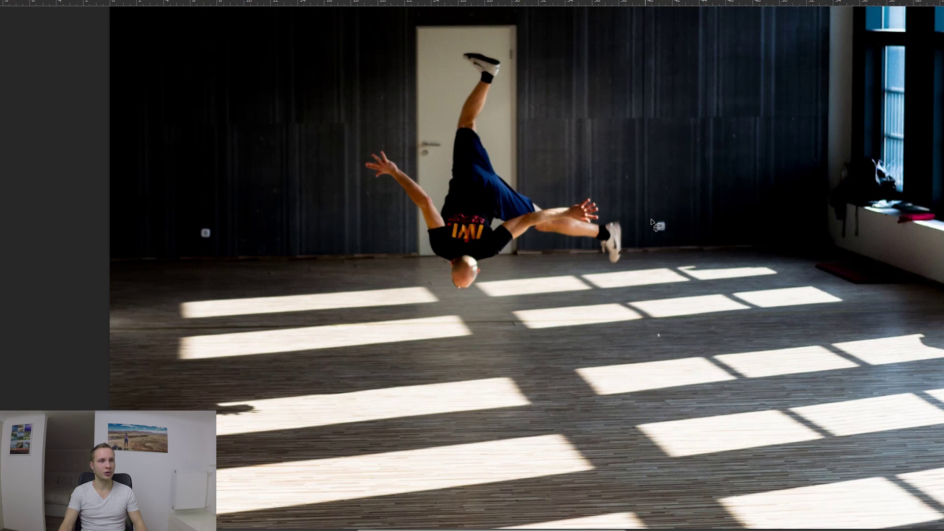
{"action": "key", "text": "ctrl+0"}
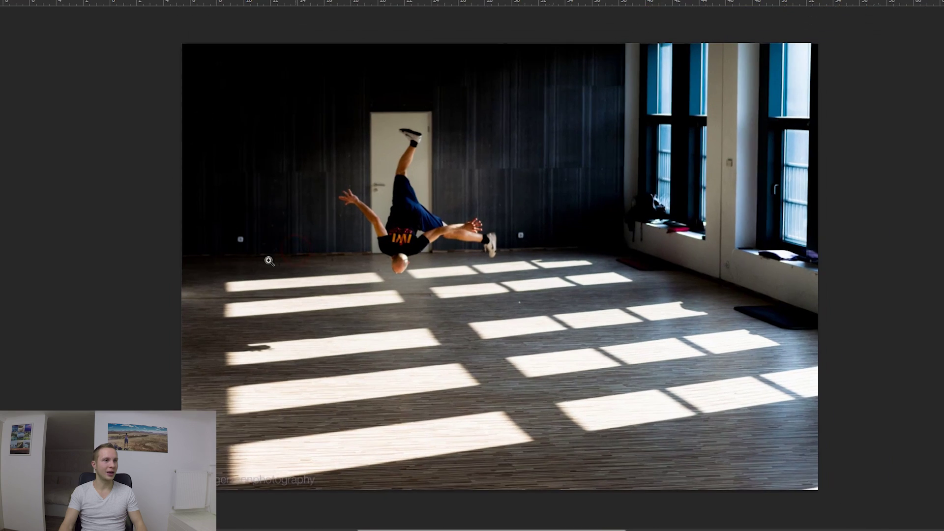
{"action": "key", "text": "l"}
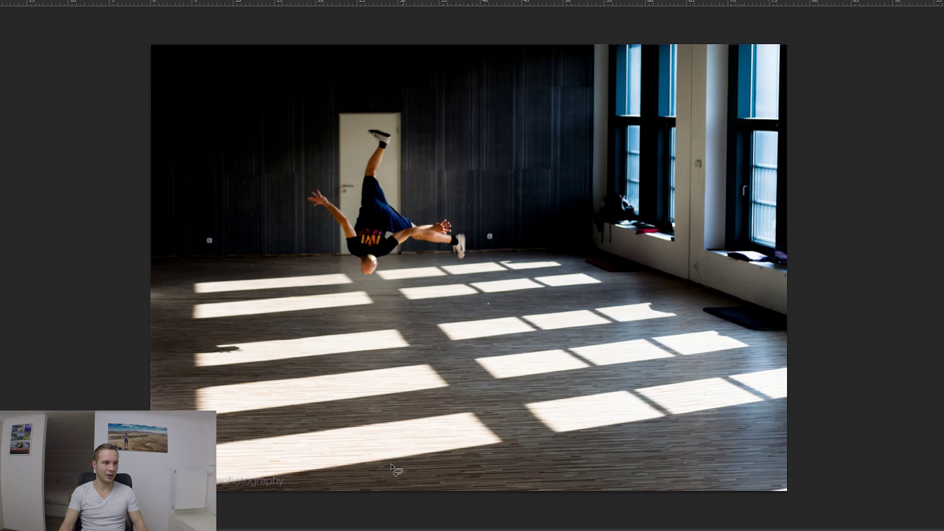
{"action": "scroll", "coordinate": [393, 462], "scroll_direction": "up", "scroll_amount": 3}
{"action": "scroll", "coordinate": [432, 453], "scroll_direction": "down", "scroll_amount": 4}
{"action": "scroll", "coordinate": [426, 449], "scroll_direction": "up", "scroll_amount": 1}
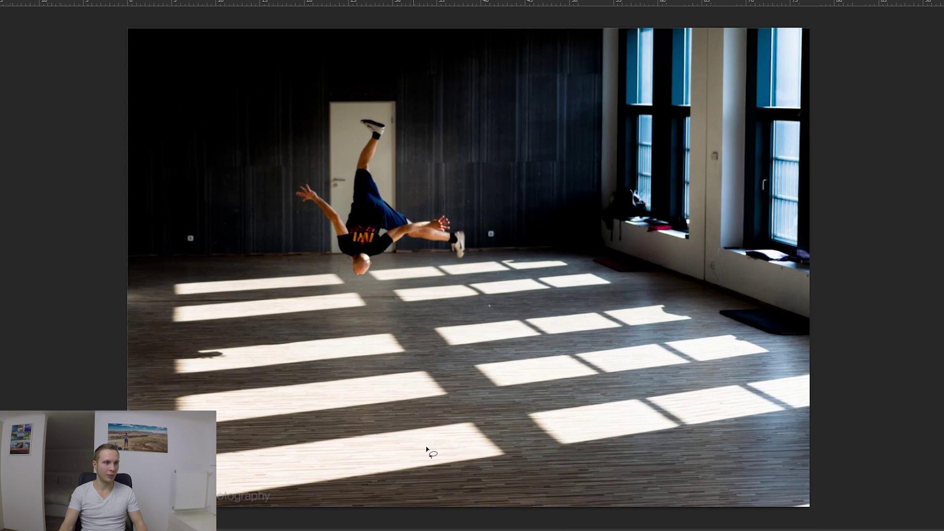
{"action": "scroll", "coordinate": [528, 363], "scroll_direction": "down", "scroll_amount": 2}
{"action": "scroll", "coordinate": [516, 367], "scroll_direction": "up", "scroll_amount": 1}
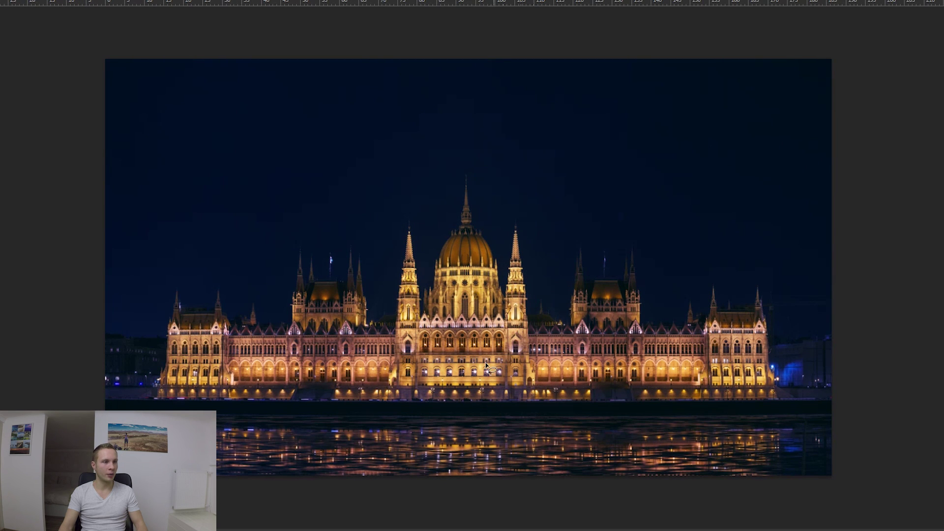
- Scrubby-zoom into the Parliament's central facade and pan across its left wing
{"action": "left_click_drag", "start_coordinate": [486, 365], "coordinate": [521, 370]}
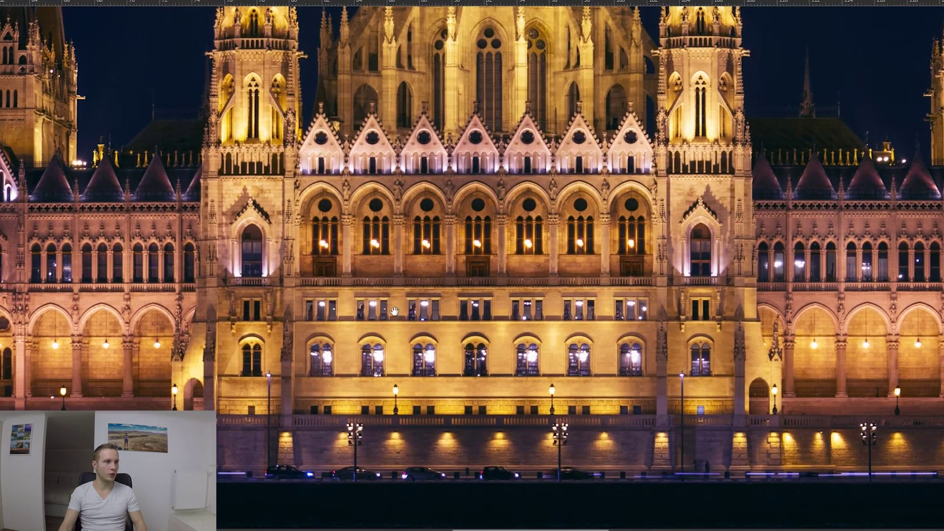
{"action": "left_click_drag", "start_coordinate": [394, 311], "coordinate": [533, 246]}
{"action": "left_click_drag", "start_coordinate": [379, 286], "coordinate": [266, 278]}
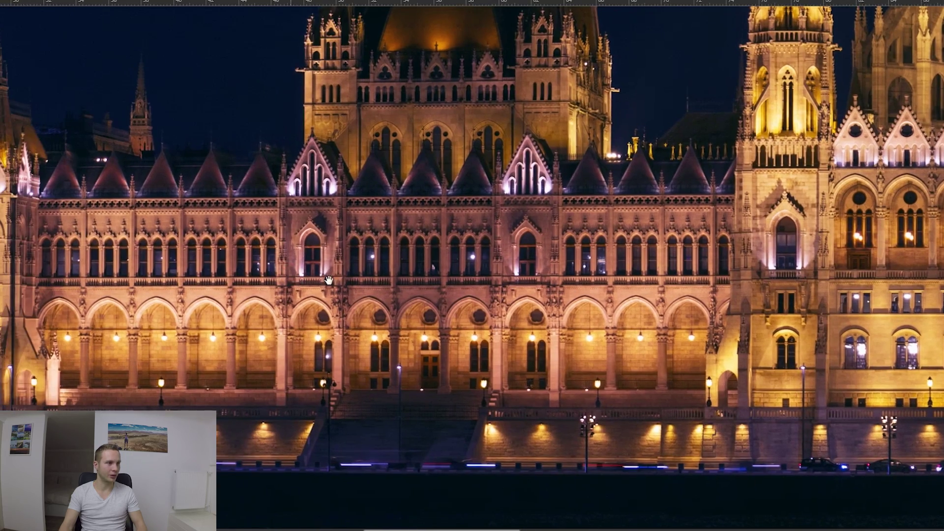
{"action": "mouse_move", "coordinate": [328, 281]}
{"action": "left_mouse_down"}
{"action": "mouse_move", "coordinate": [584, 322]}
{"action": "mouse_move", "coordinate": [442, 325]}
{"action": "mouse_move", "coordinate": [584, 411]}
{"action": "mouse_move", "coordinate": [397, 271]}
{"action": "mouse_move", "coordinate": [514, 299]}
{"action": "left_mouse_up"}
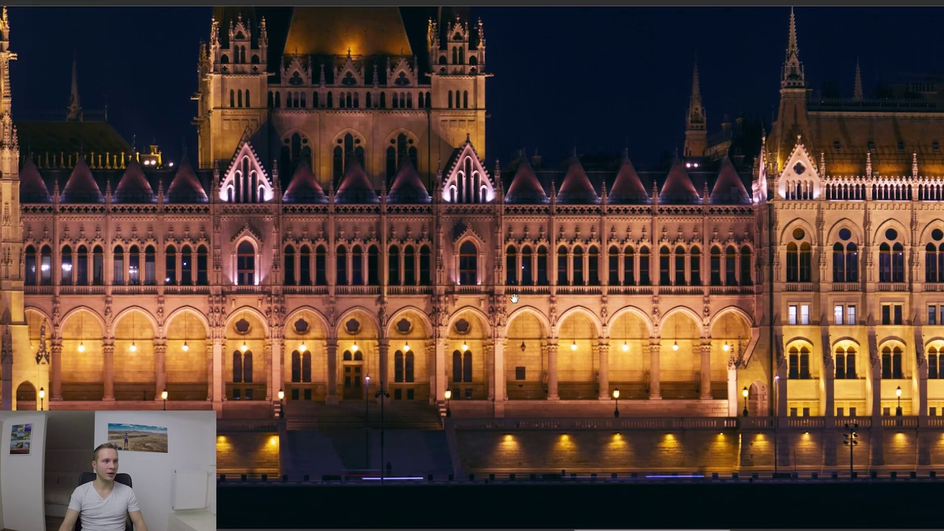
- Scroll-zoom in close on the Parliament's central dome
{"action": "scroll", "coordinate": [559, 279], "scroll_direction": "down", "scroll_amount": 5}
{"action": "scroll", "coordinate": [531, 295], "scroll_direction": "up", "scroll_amount": 1}
{"action": "scroll", "coordinate": [511, 305], "scroll_direction": "up", "scroll_amount": 1}
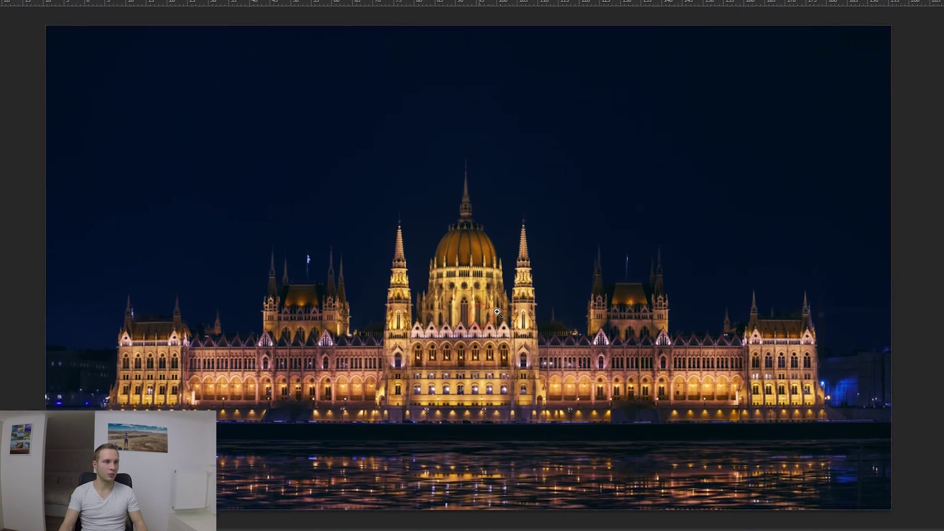
{"action": "scroll", "coordinate": [498, 312], "scroll_direction": "up", "scroll_amount": 1}
{"action": "scroll", "coordinate": [498, 312], "scroll_direction": "down", "scroll_amount": 1}
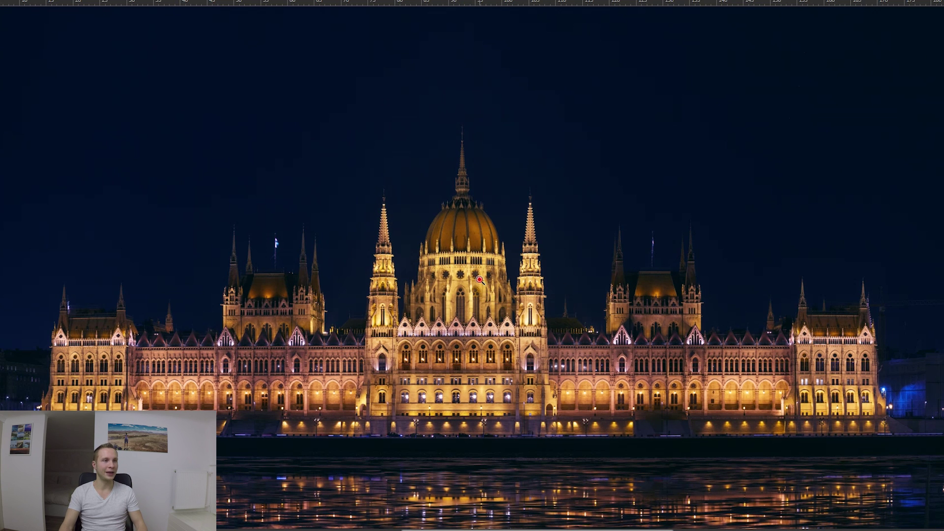
{"action": "scroll", "coordinate": [480, 279], "scroll_direction": "up", "scroll_amount": 1}
{"action": "scroll", "coordinate": [487, 276], "scroll_direction": "up", "scroll_amount": 2}
{"action": "scroll", "coordinate": [496, 273], "scroll_direction": "up", "scroll_amount": 1}
{"action": "scroll", "coordinate": [507, 270], "scroll_direction": "up", "scroll_amount": 1}
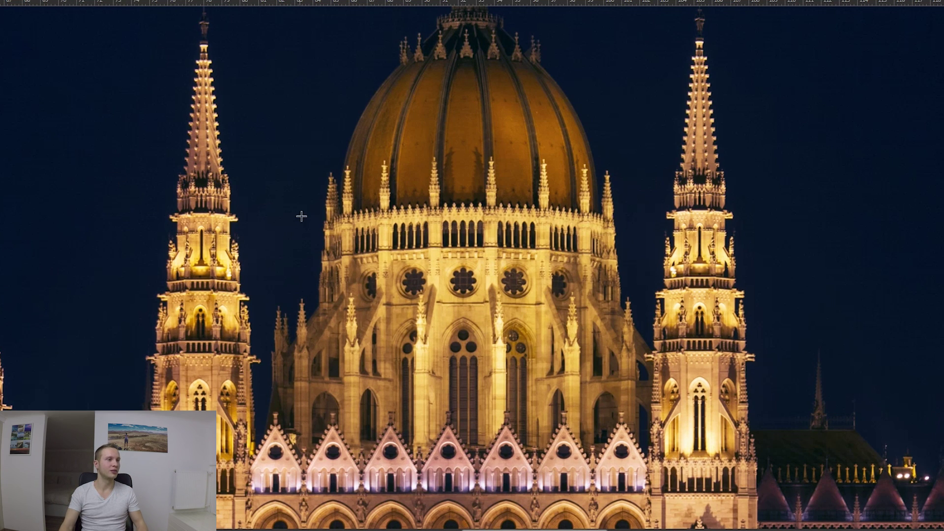
- Draw rectangular sky selections beside the dome, deselect them, then zoom out and back onto the dome
{"action": "left_click_drag", "start_coordinate": [329, 185], "coordinate": [241, 337]}
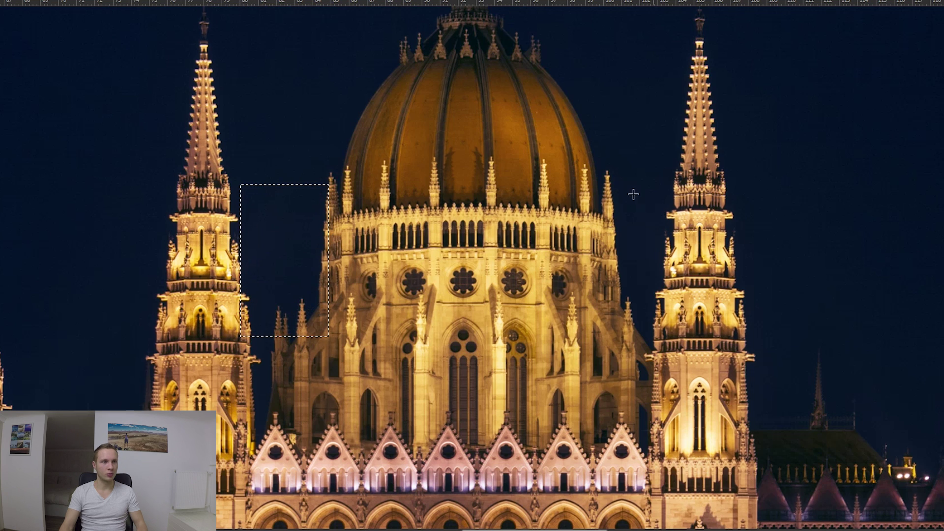
{"action": "left_click_drag", "start_coordinate": [614, 187], "coordinate": [667, 310]}
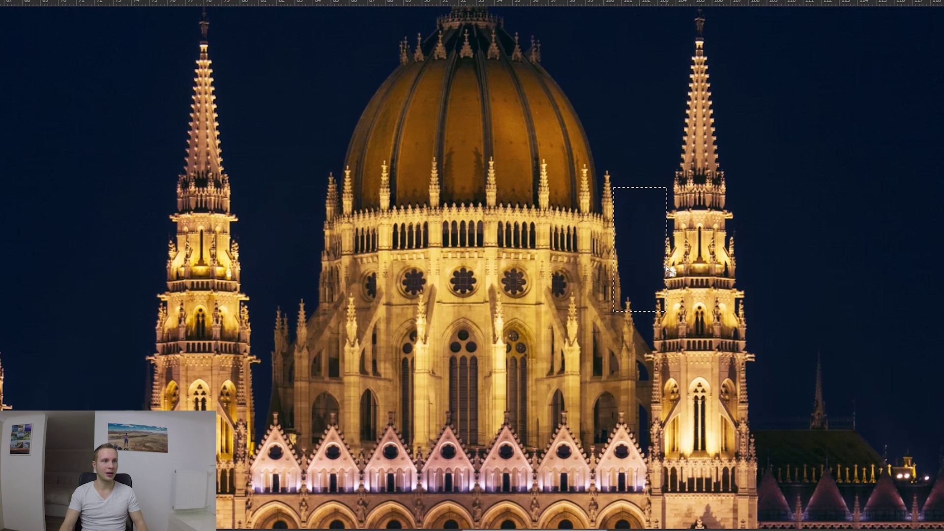
{"action": "key", "text": "ctrl+d"}
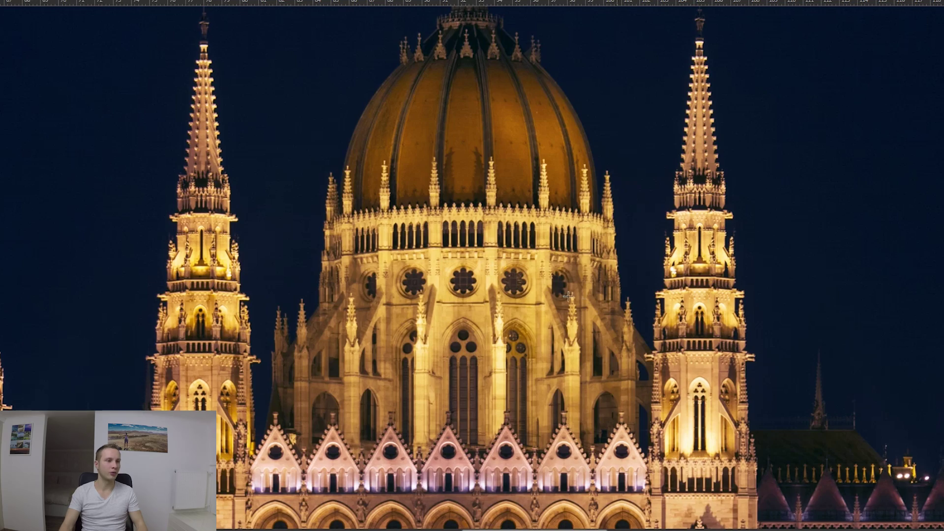
{"action": "mouse_move", "coordinate": [570, 255]}
{"action": "left_mouse_down"}
{"action": "mouse_move", "coordinate": [506, 251]}
{"action": "mouse_move", "coordinate": [563, 300]}
{"action": "left_mouse_up"}
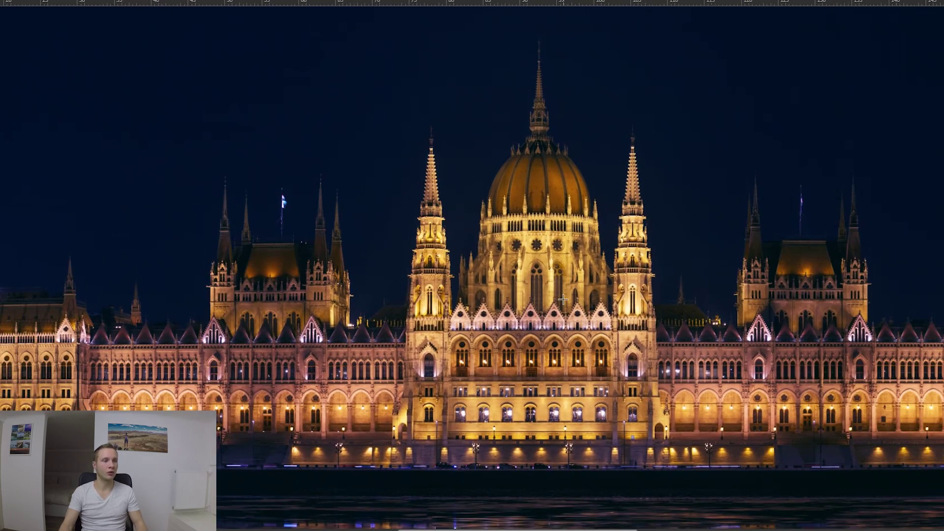
{"action": "mouse_move", "coordinate": [537, 280]}
{"action": "left_mouse_down"}
{"action": "mouse_move", "coordinate": [580, 275]}
{"action": "mouse_move", "coordinate": [567, 297]}
{"action": "left_mouse_up"}
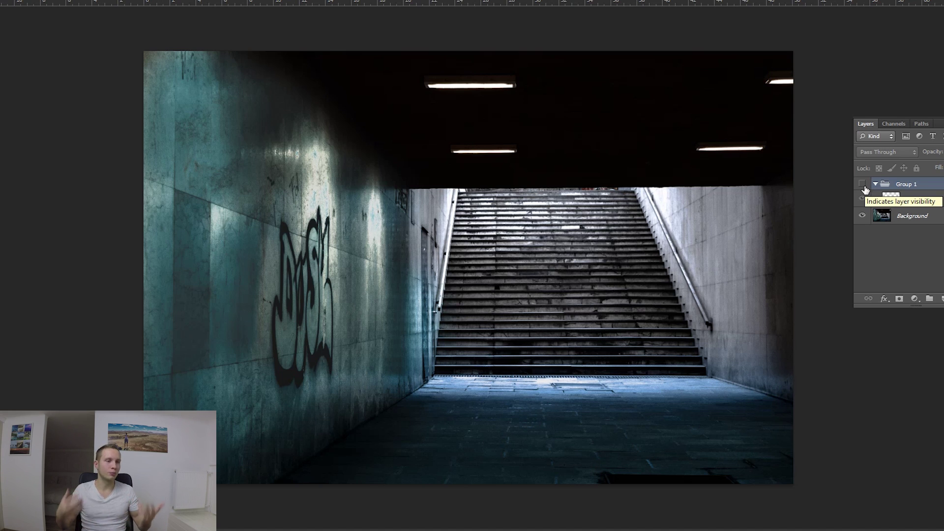
- Toggle Group 1's visibility on the stairs photo while zooming around to compare
{"action": "left_click", "coordinate": [864, 185]}
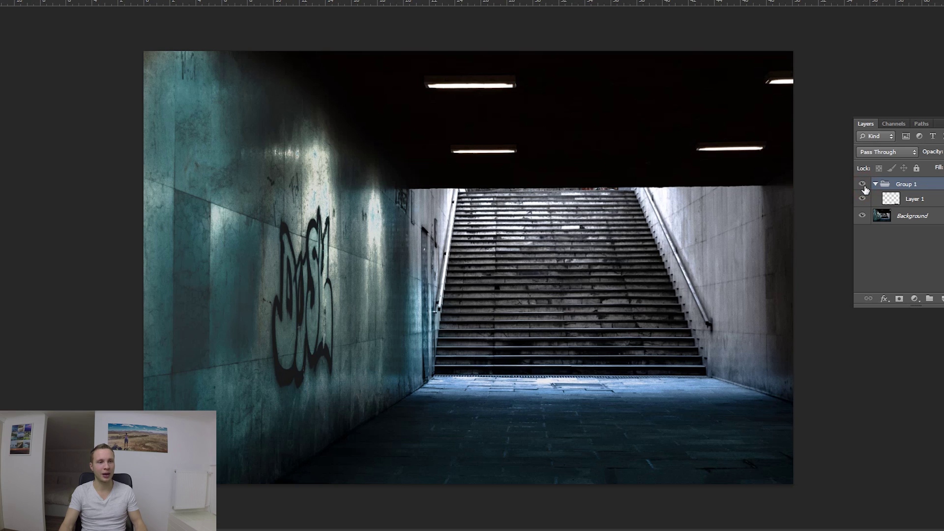
{"action": "left_click", "coordinate": [864, 185]}
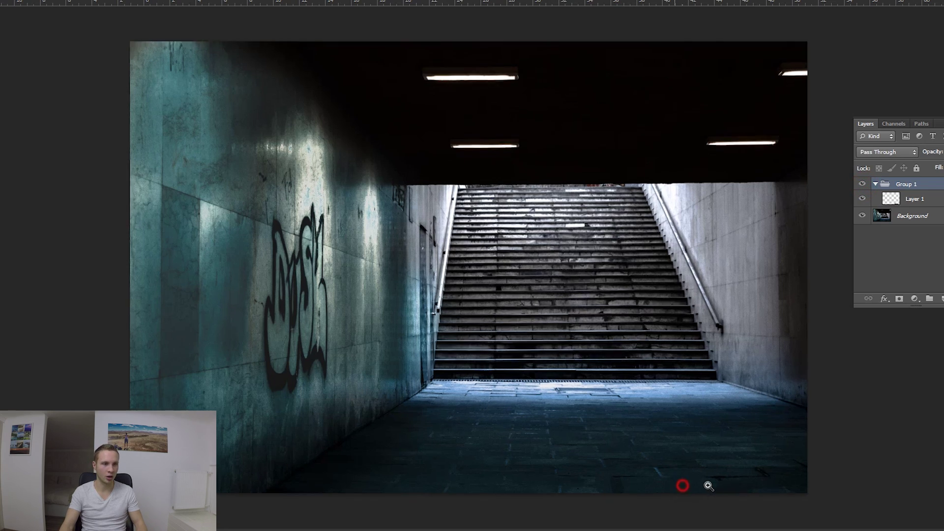
{"action": "scroll", "coordinate": [681, 485], "scroll_direction": "up", "scroll_amount": 5}
{"action": "scroll", "coordinate": [628, 418], "scroll_direction": "down", "scroll_amount": 3}
{"action": "scroll", "coordinate": [578, 344], "scroll_direction": "down", "scroll_amount": 3}
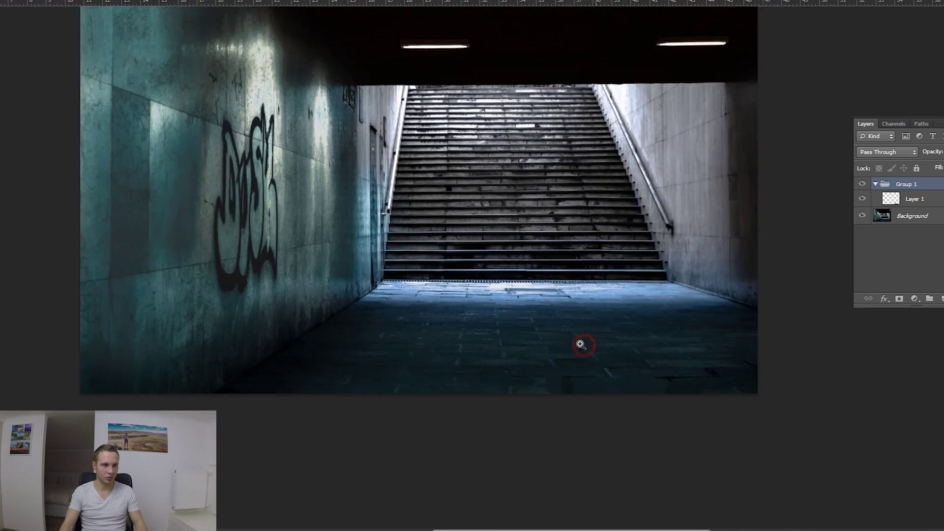
{"action": "scroll", "coordinate": [582, 320], "scroll_direction": "up", "scroll_amount": 2}
{"action": "scroll", "coordinate": [639, 418], "scroll_direction": "up", "scroll_amount": 1}
{"action": "scroll", "coordinate": [703, 511], "scroll_direction": "up", "scroll_amount": 2}
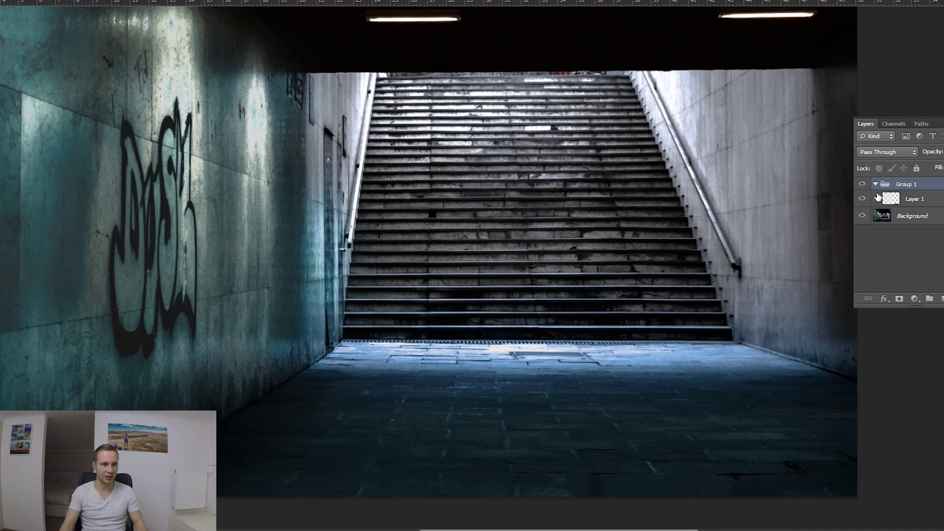
- Hide and reshow Group 1's adjustments on the stairs photo, then zoom out
{"action": "left_click", "coordinate": [863, 183]}
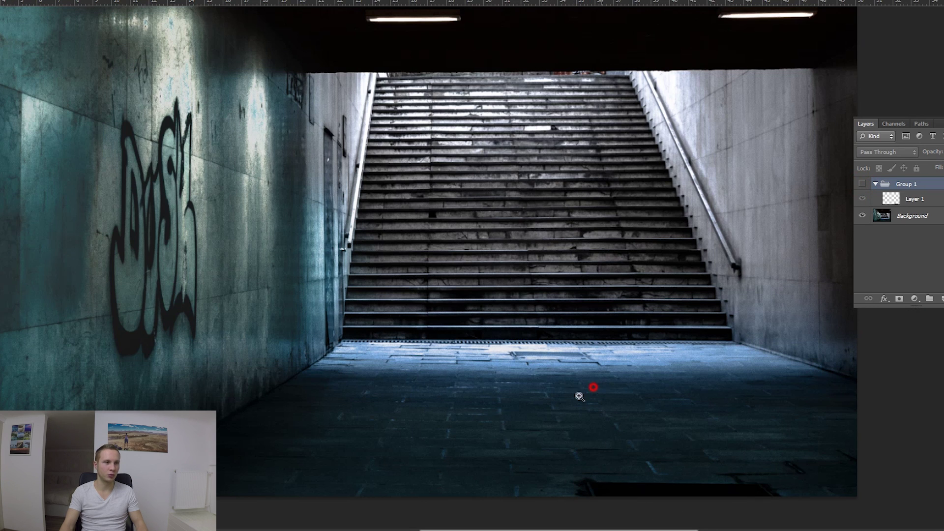
{"action": "scroll", "coordinate": [579, 392], "scroll_direction": "down", "scroll_amount": 2}
{"action": "scroll", "coordinate": [492, 268], "scroll_direction": "up", "scroll_amount": 1}
{"action": "scroll", "coordinate": [505, 266], "scroll_direction": "up", "scroll_amount": 1}
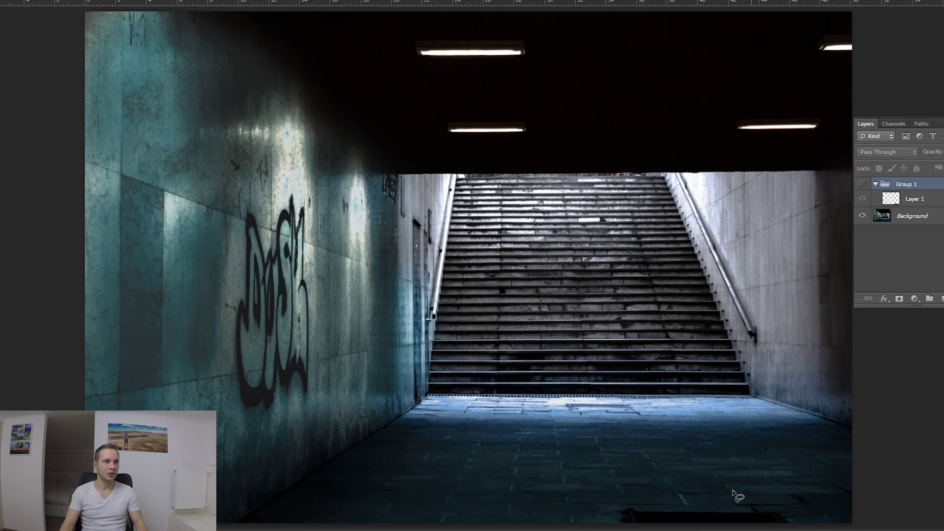
{"action": "left_click", "coordinate": [862, 184]}
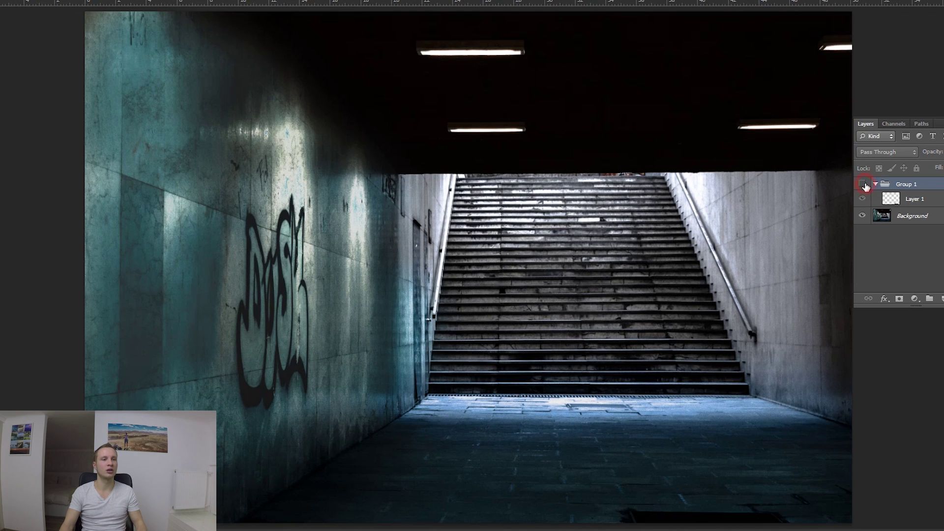
{"action": "key", "text": "ctrl+minus"}
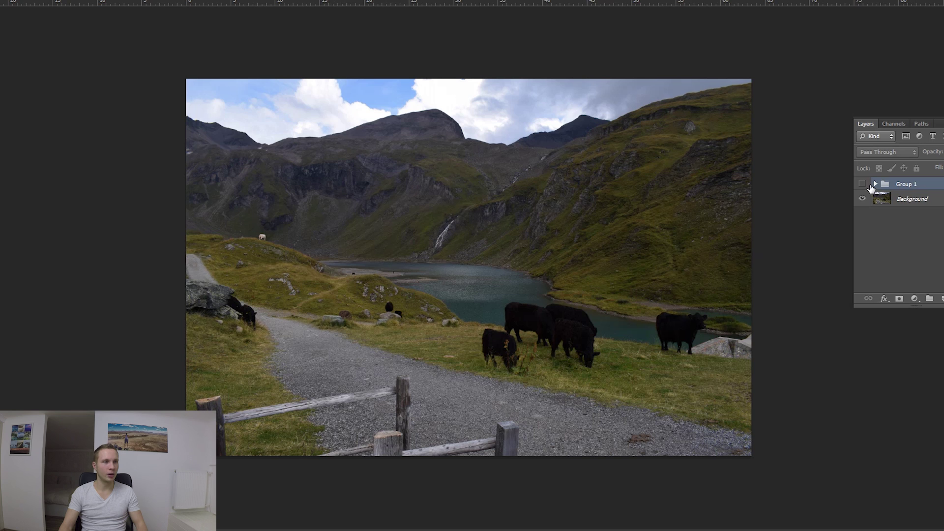
- Toggle Group 1's brightening on and off on the lake photo, ending with it hidden
{"action": "left_click", "coordinate": [863, 185]}
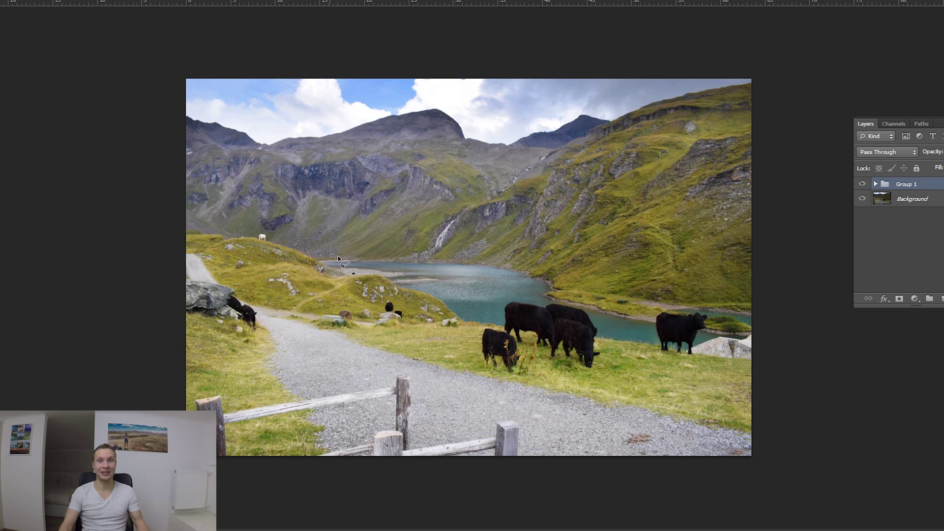
{"action": "left_click", "coordinate": [863, 185]}
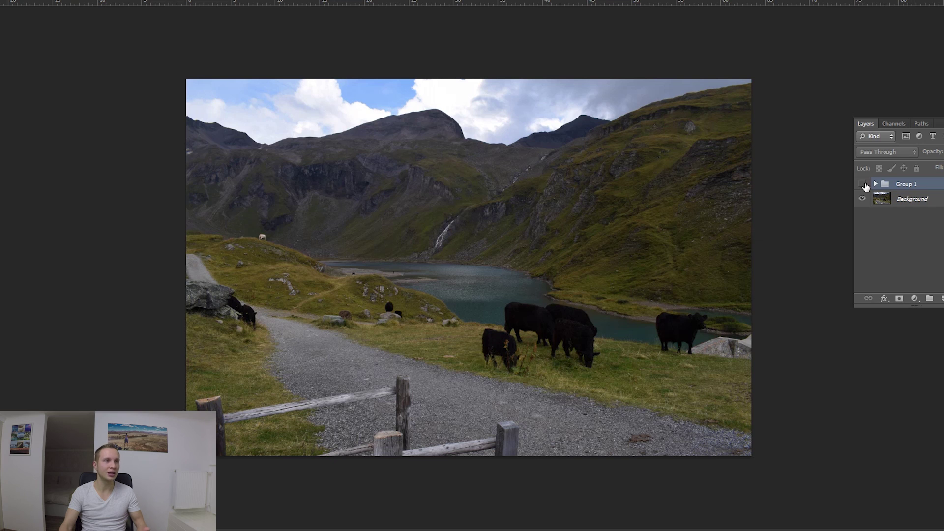
{"action": "left_click", "coordinate": [863, 185]}
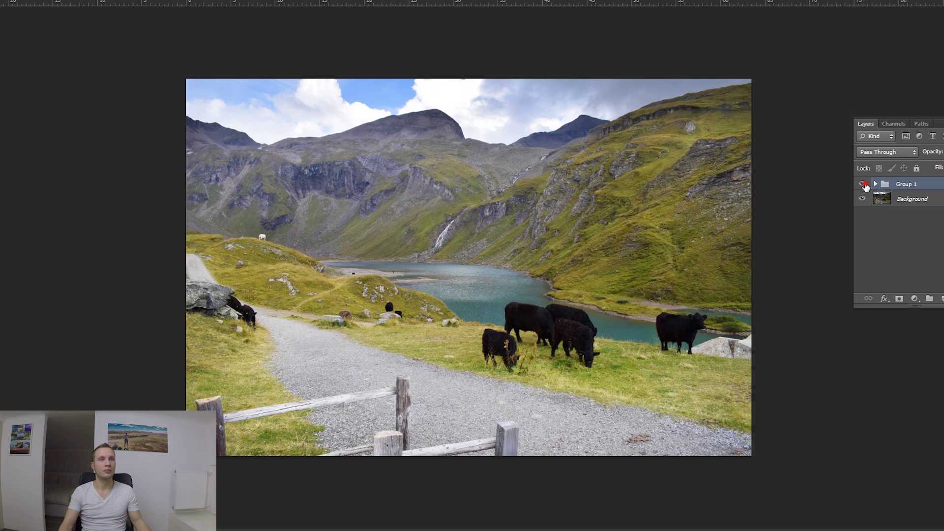
{"action": "left_click", "coordinate": [864, 184]}
{"action": "left_click", "coordinate": [864, 184]}
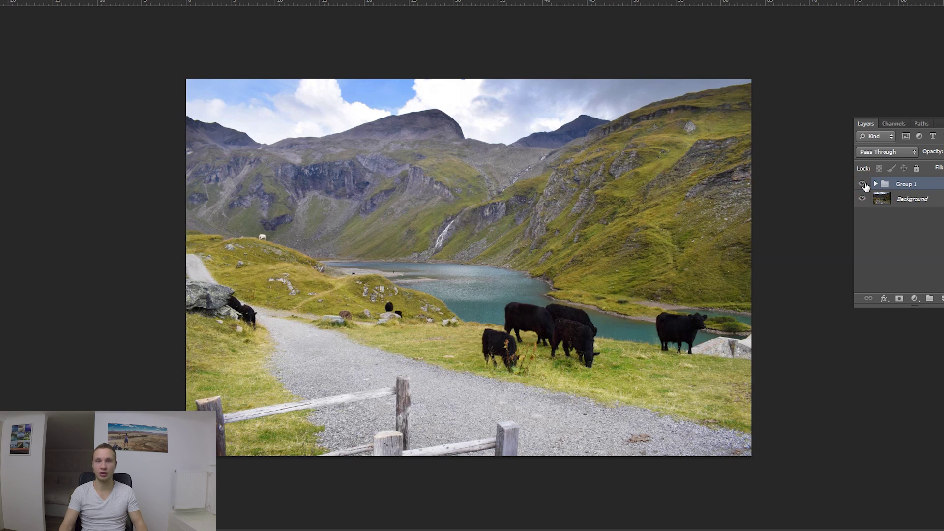
{"action": "left_click", "coordinate": [863, 185]}
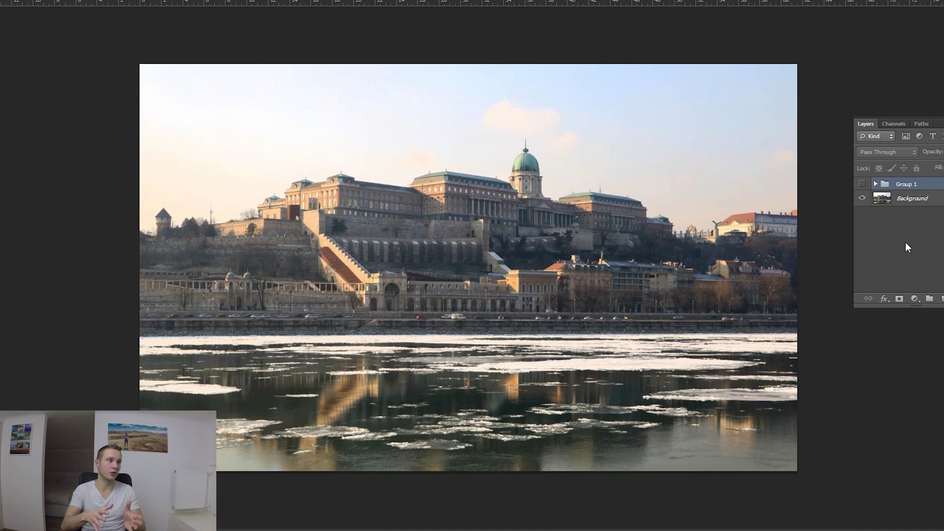
- Show Group 1 on the castle photo and toggle it several times to compare before and after
{"action": "left_click", "coordinate": [862, 184]}
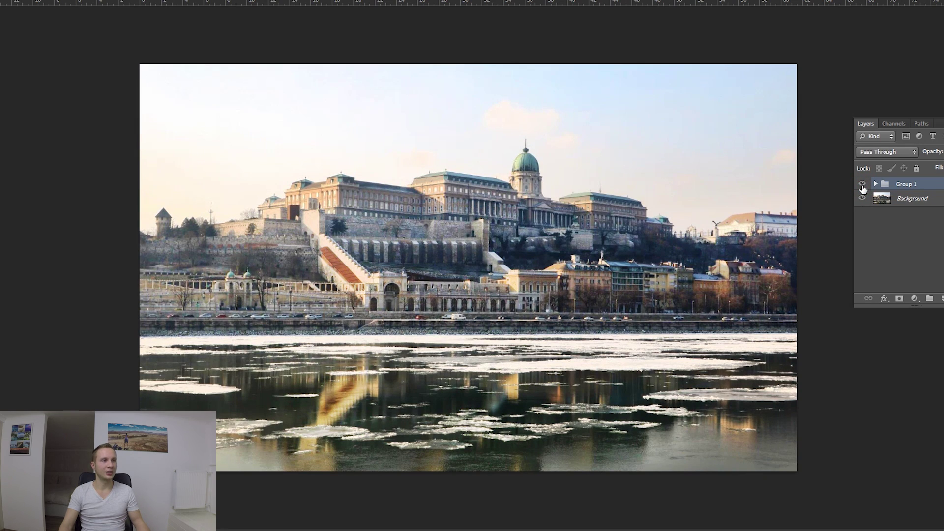
{"action": "left_click", "coordinate": [862, 185]}
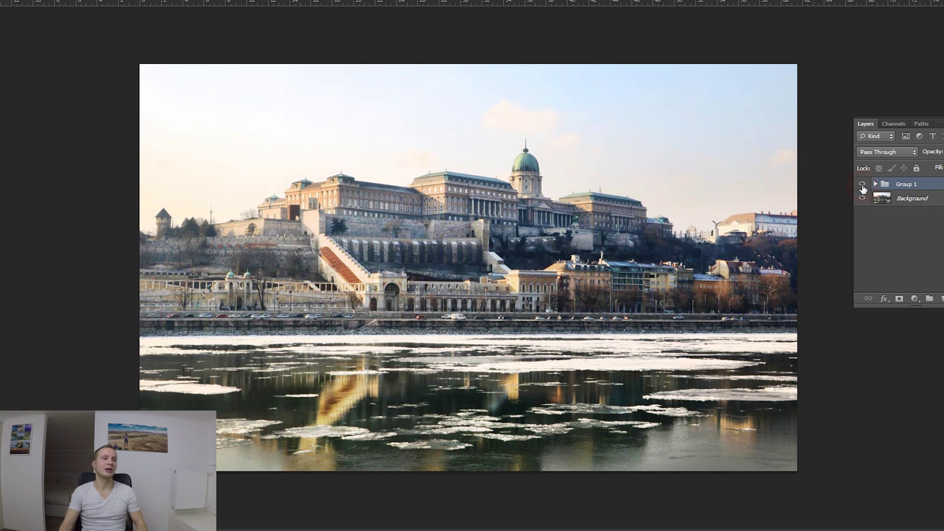
{"action": "left_click", "coordinate": [862, 185]}
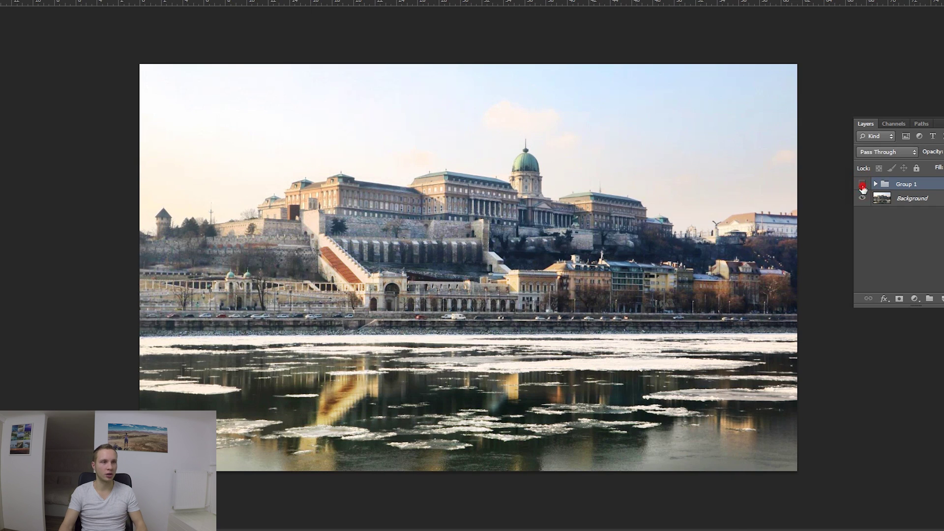
{"action": "left_click", "coordinate": [862, 185]}
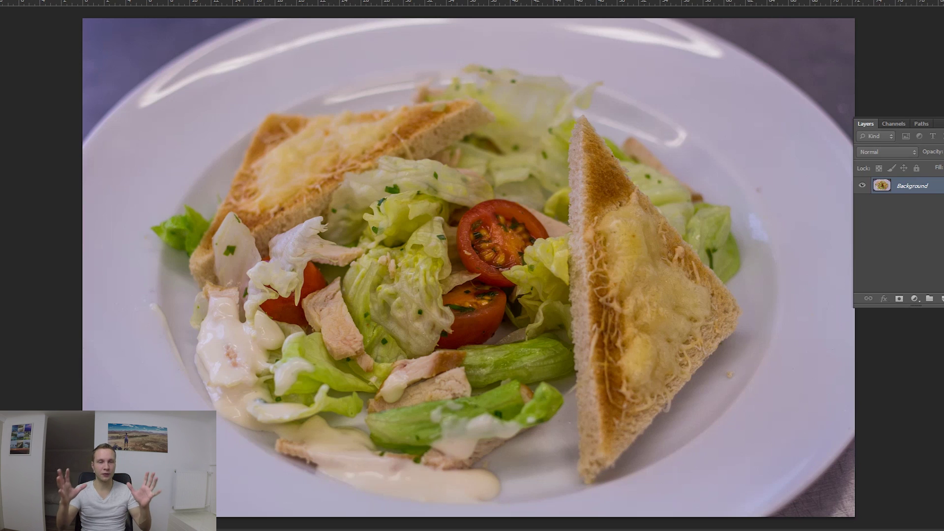
- Open the foreground Color Picker and sample several spots around the plate
{"action": "left_click", "coordinate": [64, 277]}
{"action": "left_click", "coordinate": [165, 149]}
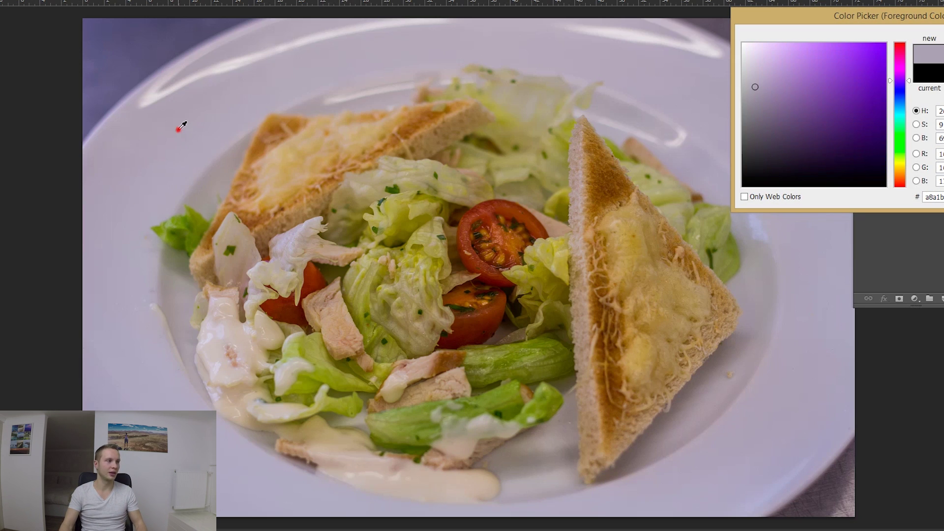
{"action": "left_click", "coordinate": [141, 177]}
{"action": "left_click", "coordinate": [114, 261]}
{"action": "left_click", "coordinate": [126, 335]}
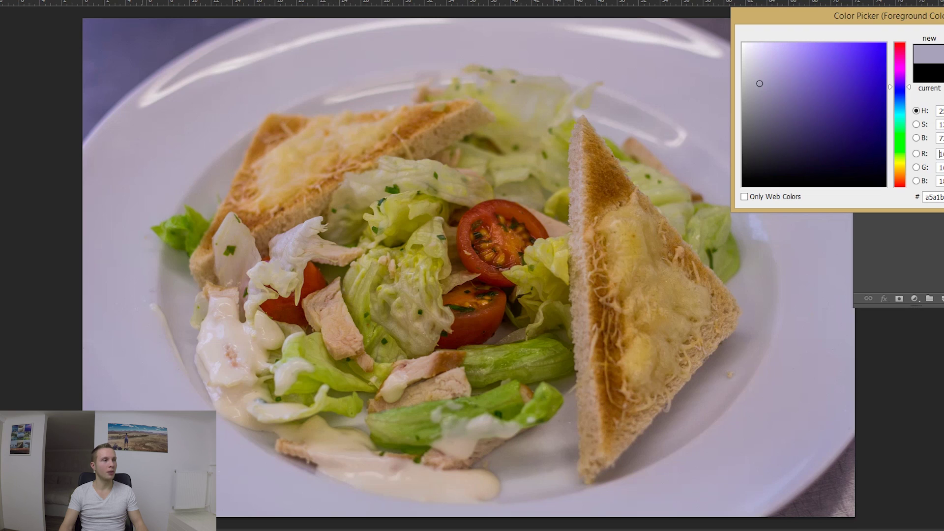
{"action": "left_click", "coordinate": [222, 480]}
{"action": "left_click", "coordinate": [632, 482]}
{"action": "left_click", "coordinate": [780, 464]}
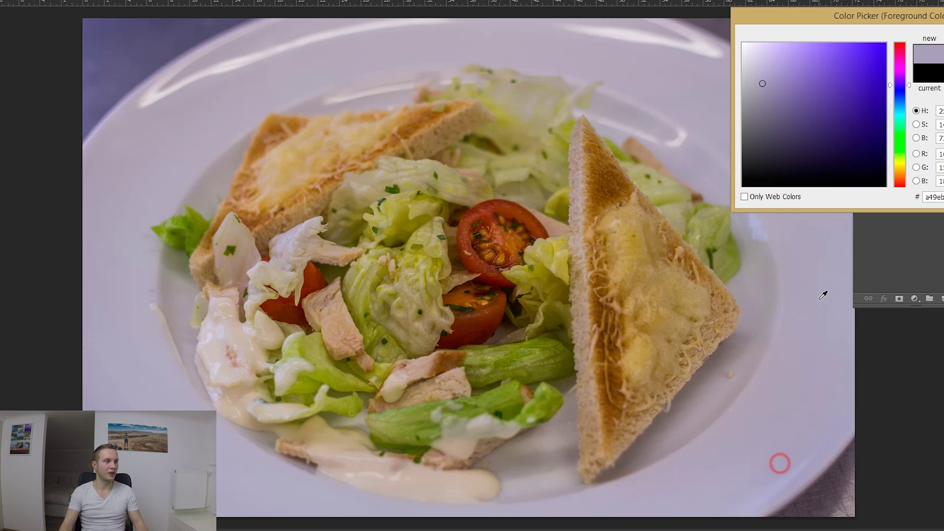
{"action": "left_click", "coordinate": [810, 239]}
- Sample the plate rim, left-edge shadows and toast tones, then confirm the foreground colour
{"action": "left_click", "coordinate": [698, 91]}
{"action": "left_click", "coordinate": [581, 55]}
{"action": "left_click", "coordinate": [486, 39]}
{"action": "left_click", "coordinate": [297, 62]}
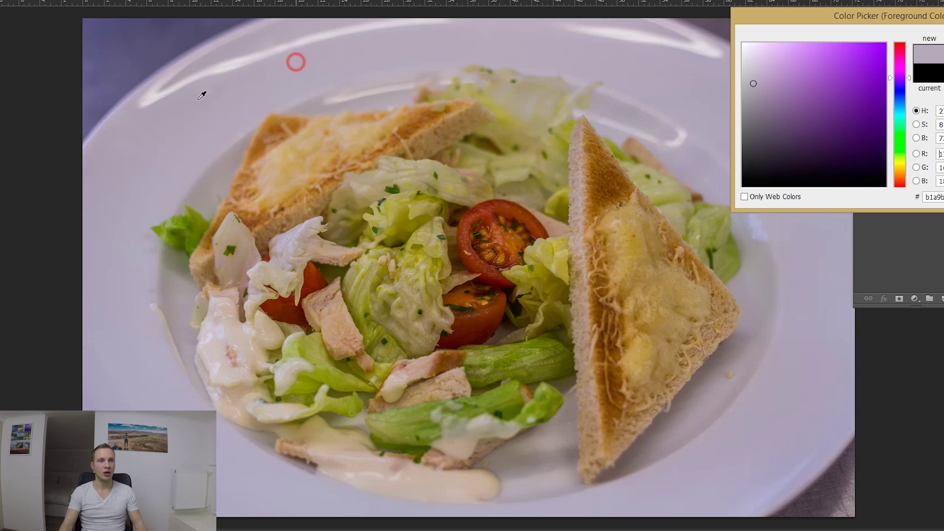
{"action": "left_click", "coordinate": [174, 108]}
{"action": "left_click", "coordinate": [126, 312]}
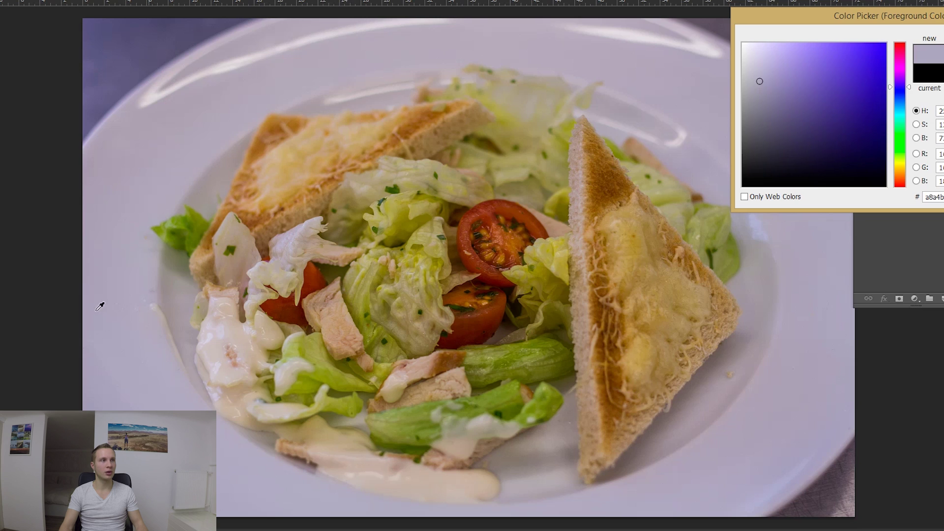
{"action": "left_click", "coordinate": [82, 269]}
{"action": "left_click", "coordinate": [119, 146]}
{"action": "left_click", "coordinate": [159, 134]}
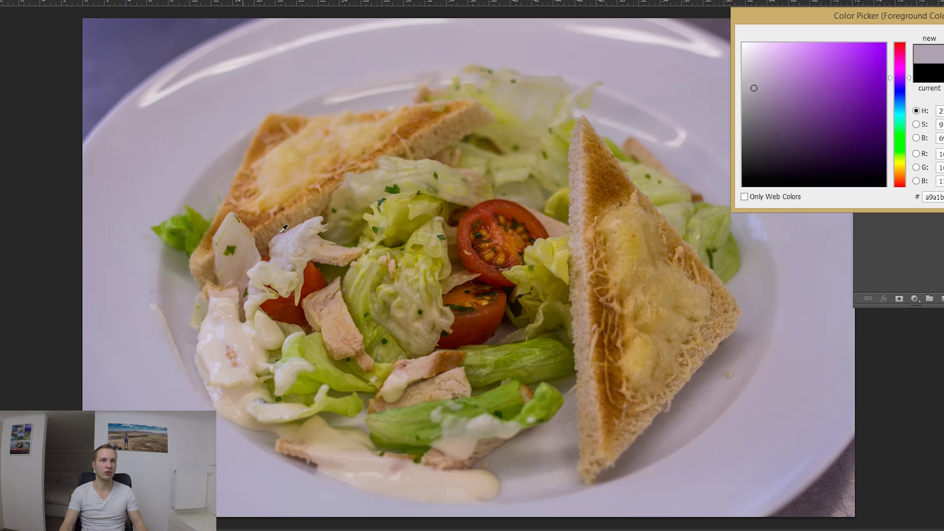
{"action": "left_click", "coordinate": [243, 347]}
{"action": "key", "text": "Return"}
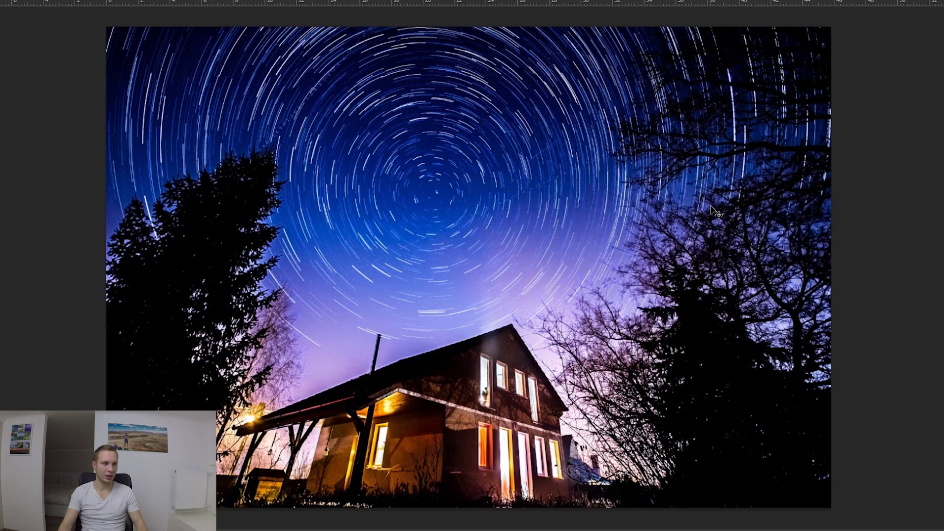
- Zoom into the house, zoom back out, then drag-zoom onto the dark fir at left
{"action": "scroll", "coordinate": [506, 499], "scroll_direction": "up", "scroll_amount": 3}
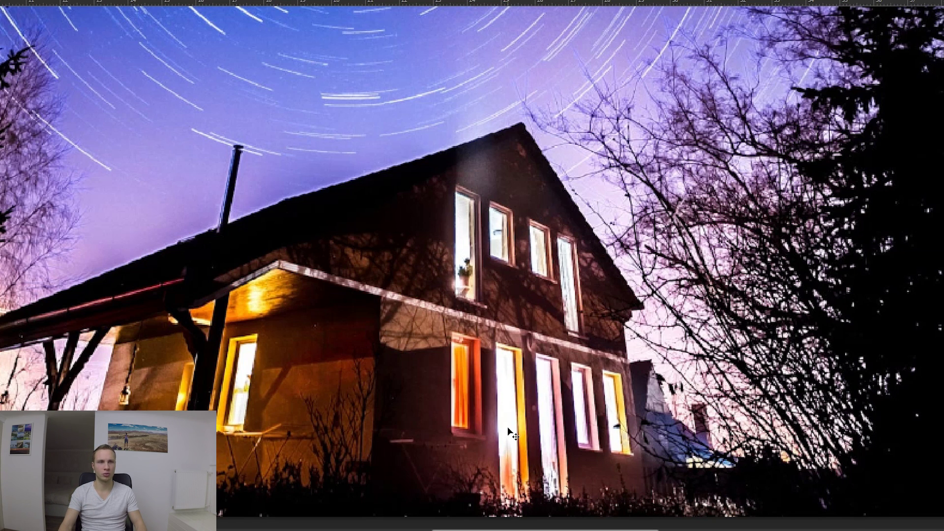
{"action": "left_click_drag", "start_coordinate": [579, 363], "coordinate": [470, 366]}
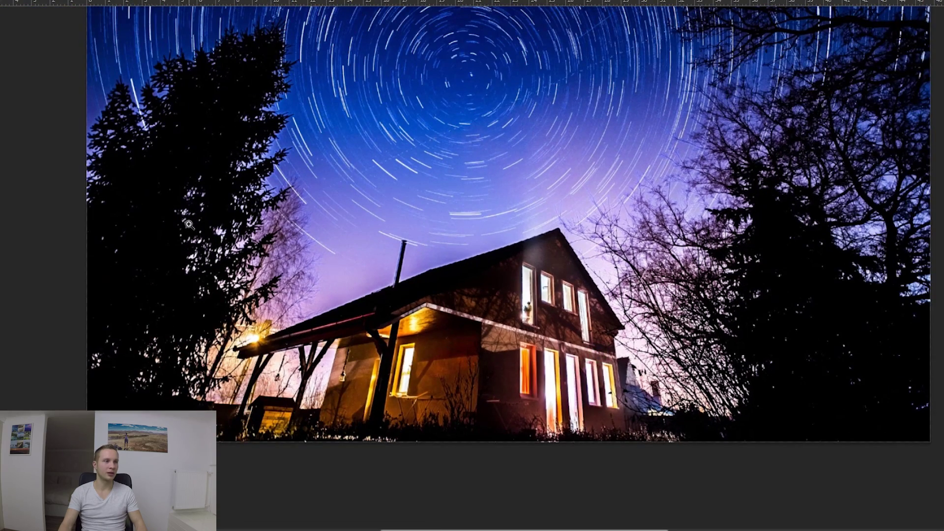
{"action": "left_click_drag", "start_coordinate": [184, 182], "coordinate": [345, 366]}
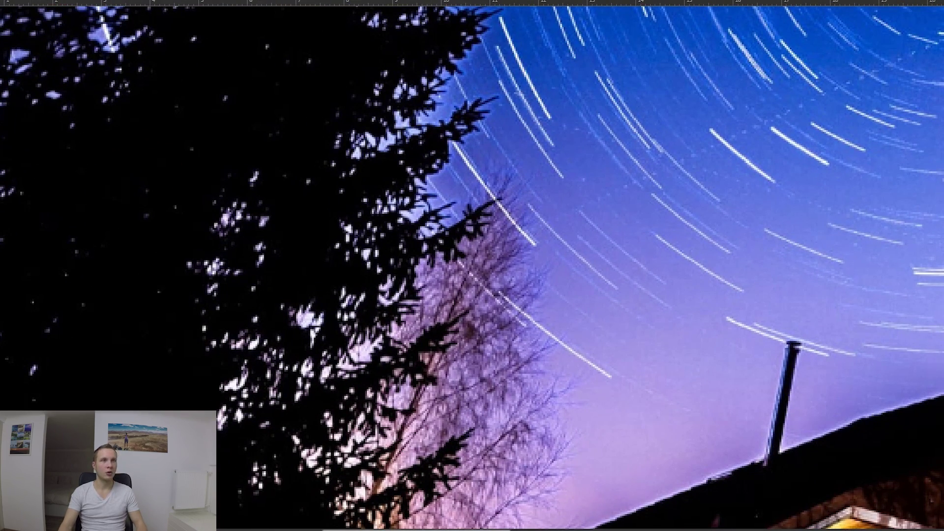
- Sample the star-trail sky in the Color Picker, settling on pale sky blue, and accept it
{"action": "left_click_drag", "start_coordinate": [780, 17], "coordinate": [837, 15]}
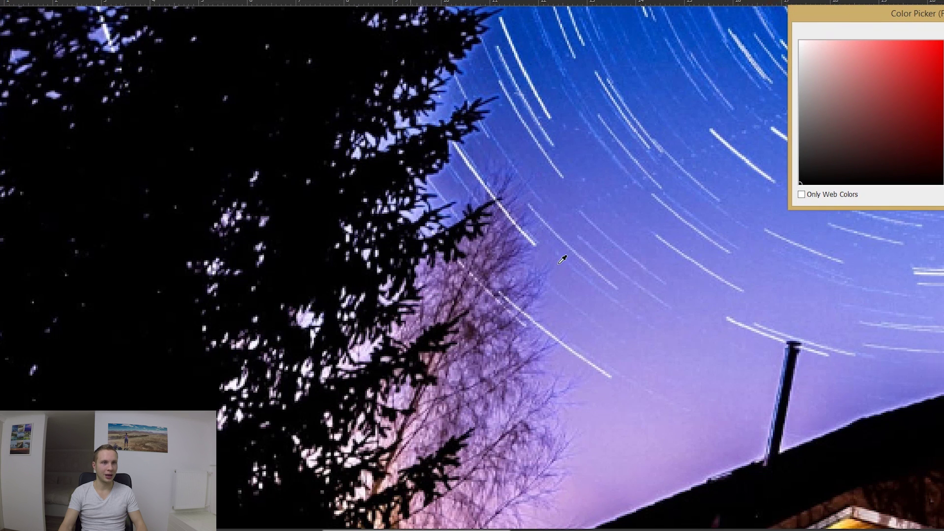
{"action": "left_click", "coordinate": [584, 313]}
{"action": "left_click", "coordinate": [696, 318]}
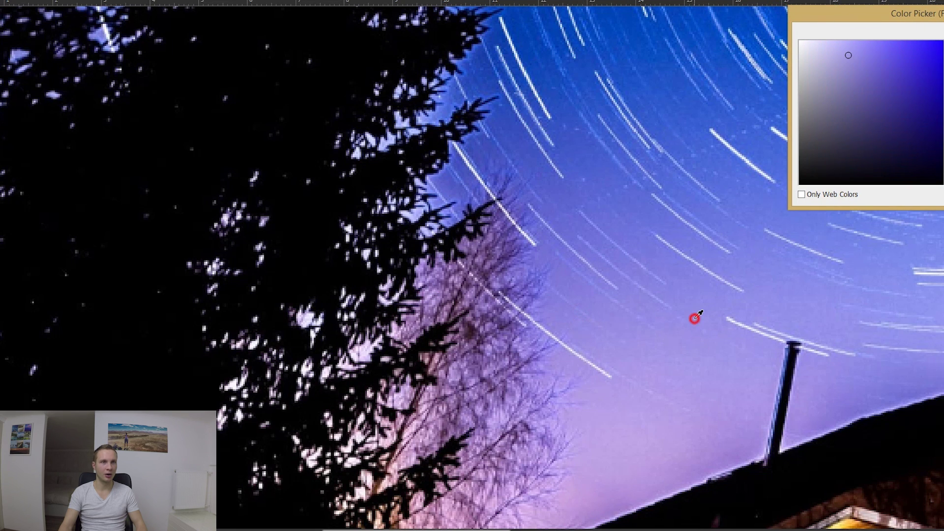
{"action": "left_click", "coordinate": [594, 490]}
{"action": "left_click", "coordinate": [598, 175]}
{"action": "left_click", "coordinate": [583, 149]}
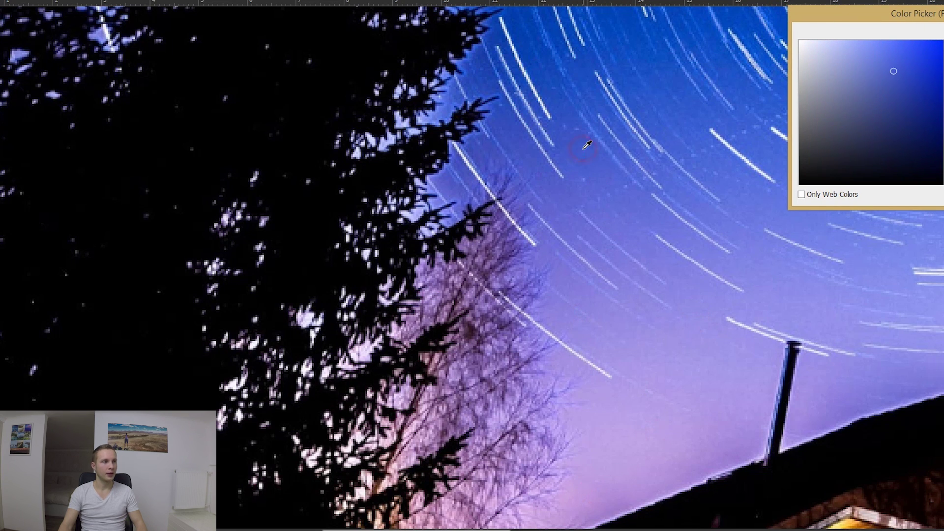
{"action": "left_click", "coordinate": [310, 317]}
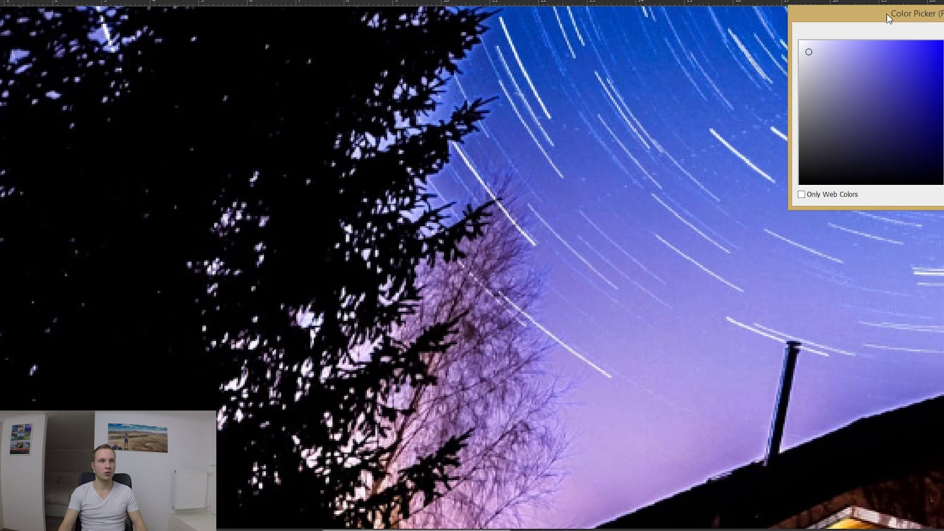
{"action": "left_click_drag", "start_coordinate": [889, 18], "coordinate": [619, 79]}
{"action": "left_click", "coordinate": [798, 95]}
- Zoom out and back in on the trees and sky of the star-trail photo
{"action": "scroll", "coordinate": [580, 331], "scroll_direction": "down", "scroll_amount": 3}
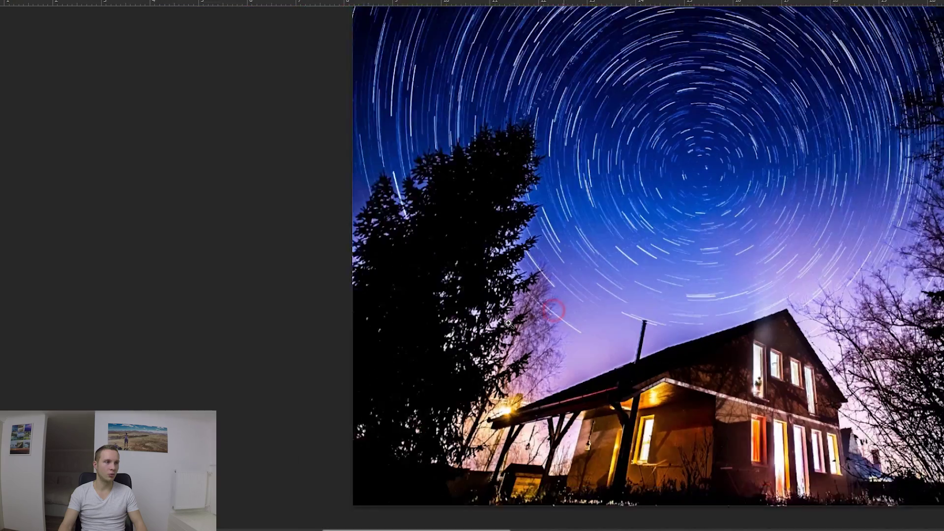
{"action": "scroll", "coordinate": [516, 315], "scroll_direction": "down", "scroll_amount": 2}
{"action": "left_click", "coordinate": [344, 153]}
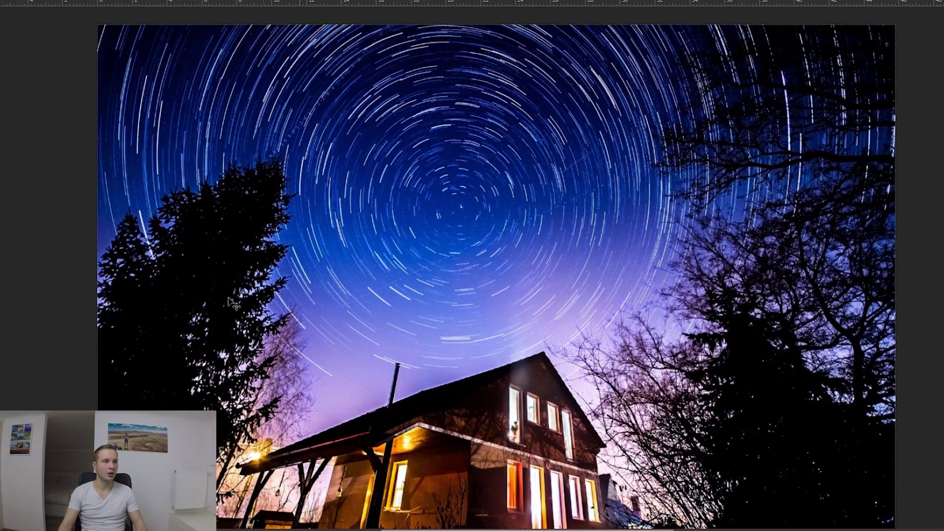
{"action": "key", "text": "z"}
{"action": "left_click", "coordinate": [178, 339]}
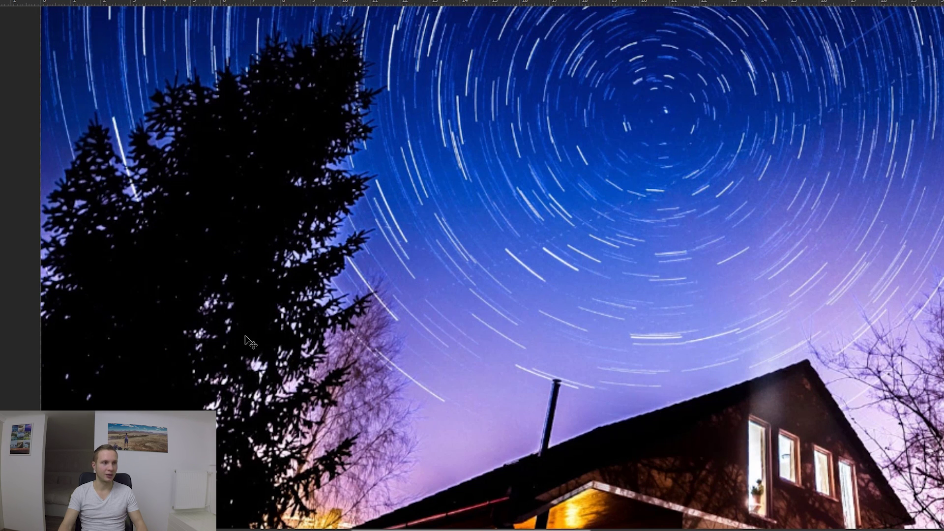
{"action": "scroll", "coordinate": [422, 378], "scroll_direction": "down", "scroll_amount": 3}
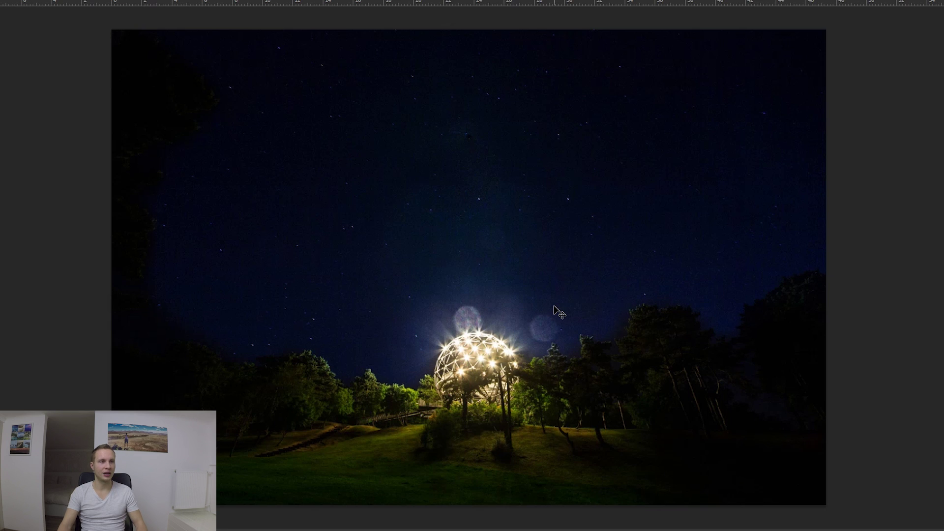
- Zoom in and out on the glowing-sphere night photo with scrolling and Ctrl+minus/plus
{"action": "scroll", "coordinate": [566, 332], "scroll_direction": "up", "scroll_amount": 1}
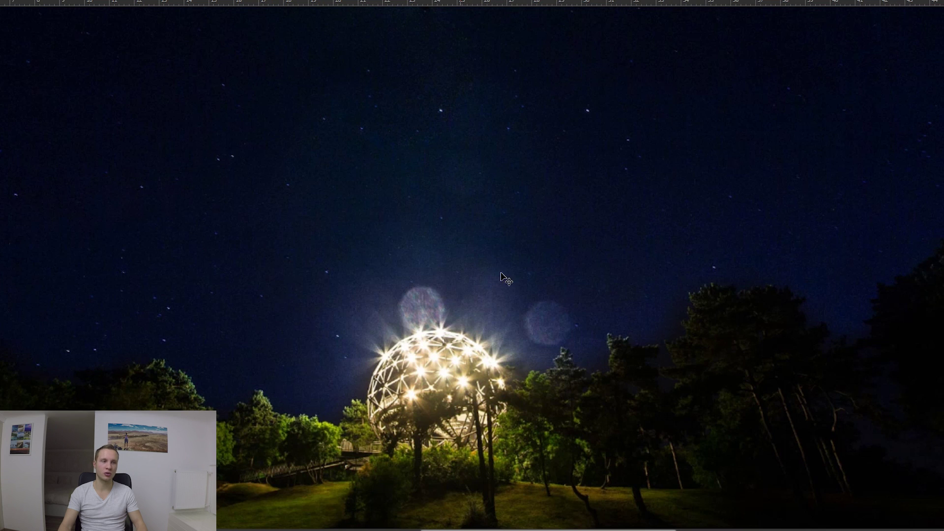
{"action": "scroll", "coordinate": [507, 274], "scroll_direction": "down", "scroll_amount": 2}
{"action": "scroll", "coordinate": [531, 290], "scroll_direction": "up", "scroll_amount": 1}
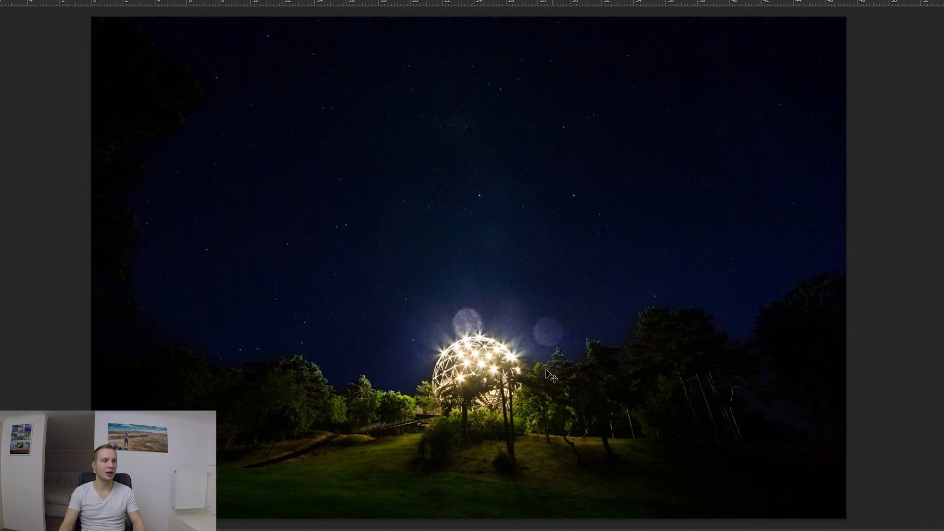
{"action": "key", "text": "ctrl+minus"}
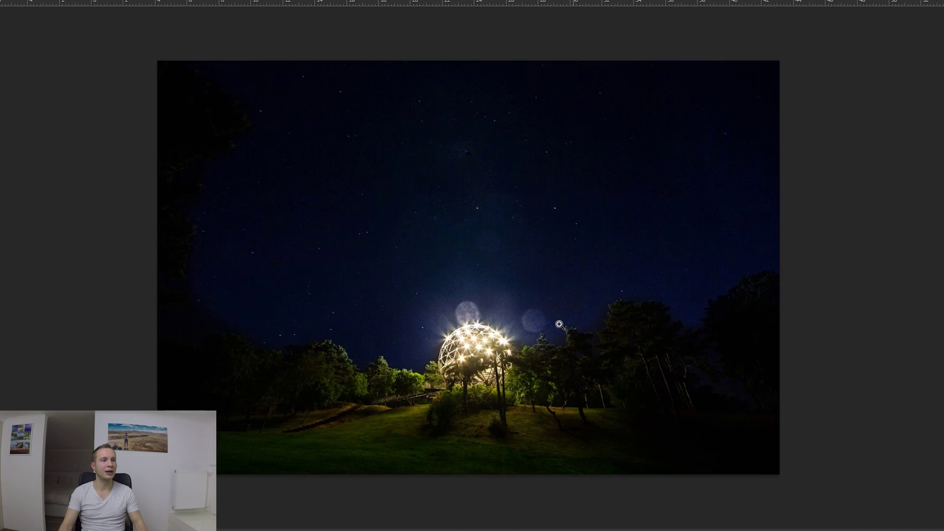
{"action": "key", "text": "ctrl+plus"}
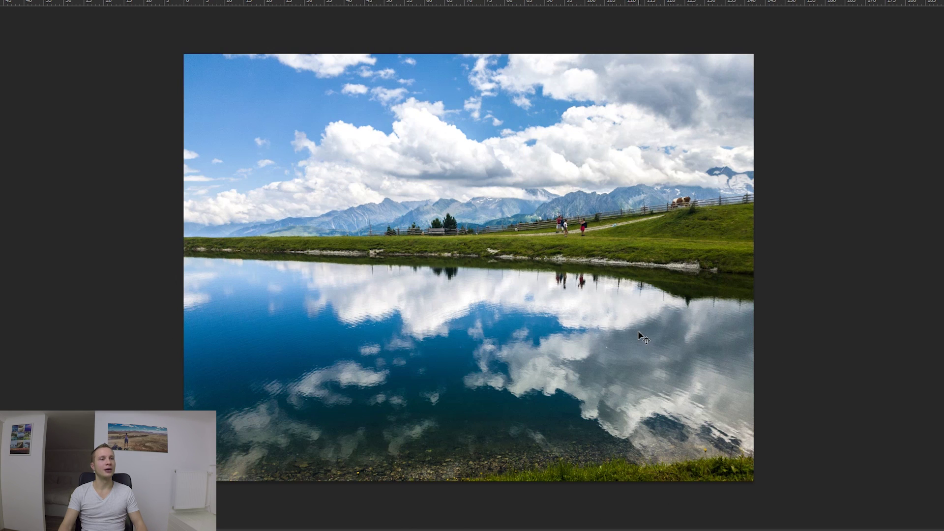
- Crop the lake photo to a 16:9 frame and fit the result to the view
{"action": "left_click", "coordinate": [521, 333]}
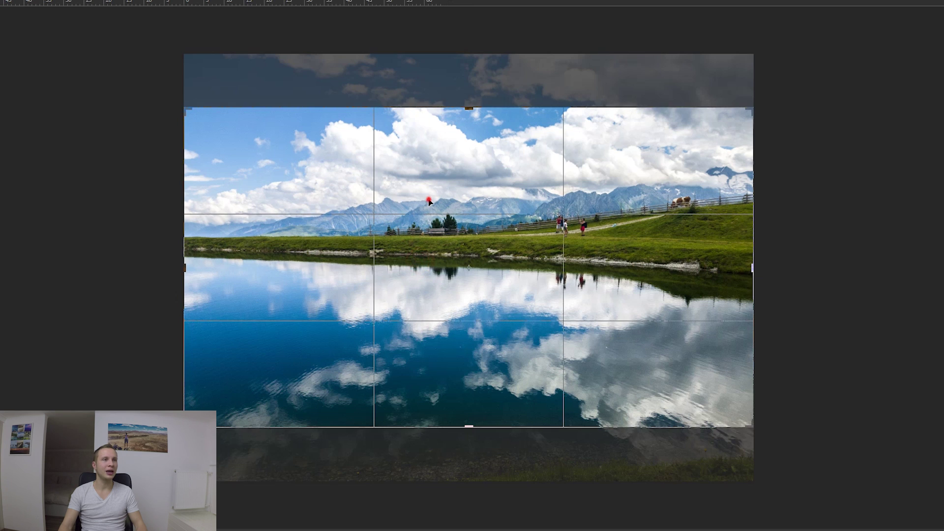
{"action": "left_click_drag", "start_coordinate": [428, 196], "coordinate": [426, 254]}
{"action": "left_click_drag", "start_coordinate": [184, 427], "coordinate": [209, 413]}
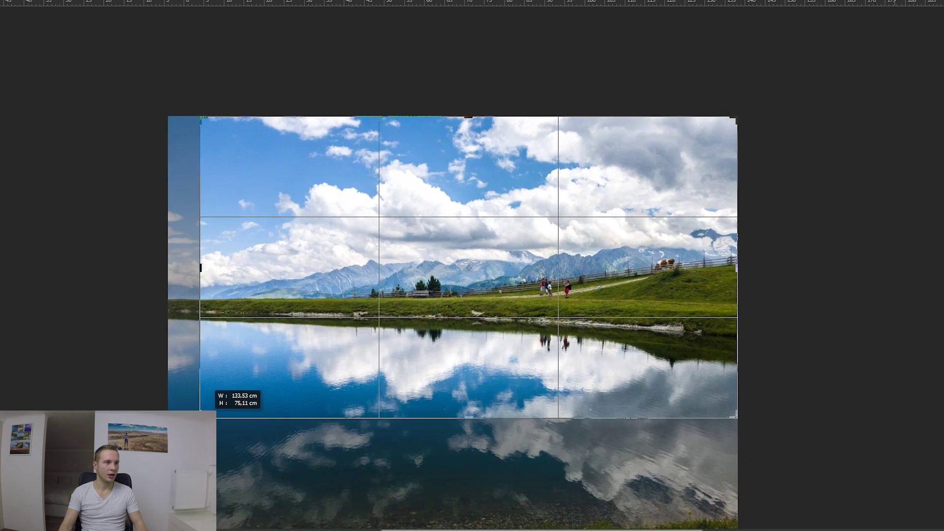
{"action": "key", "text": "Return"}
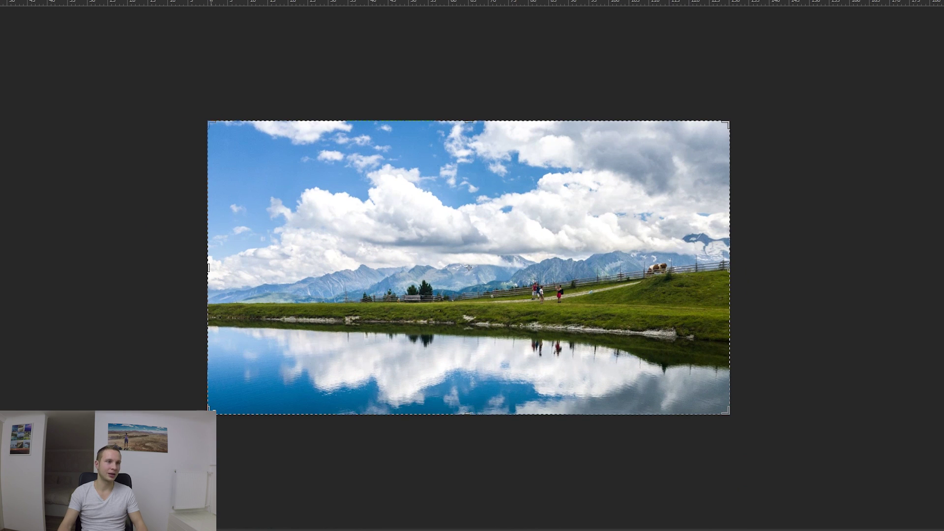
{"action": "key", "text": "ctrl+0"}
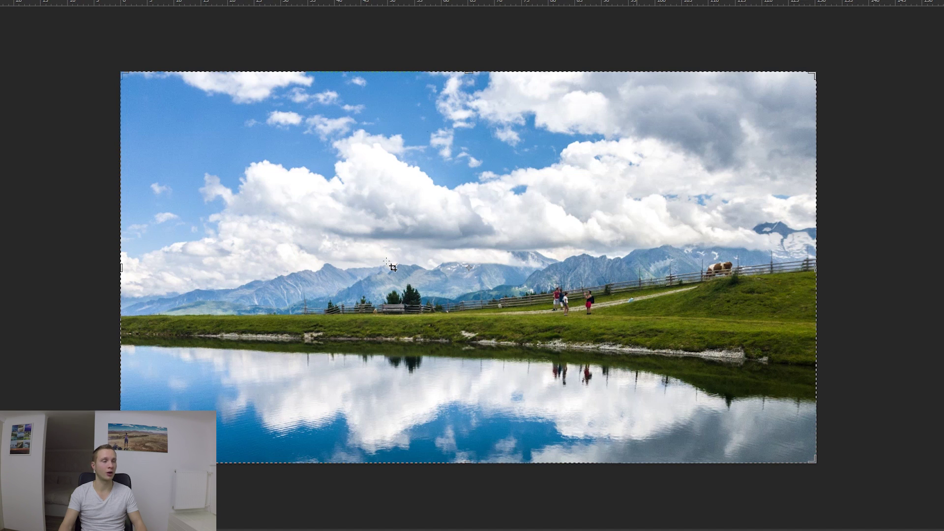
{"action": "key", "text": "ctrl+minus"}
- Re-crop the lake photo, shifting the image down to include more sky
{"action": "left_click", "coordinate": [628, 270]}
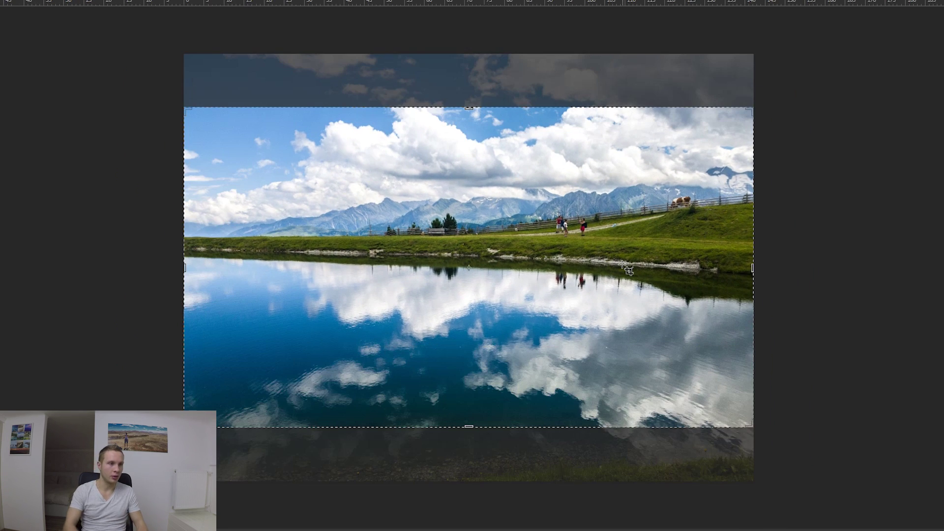
{"action": "left_click", "coordinate": [676, 260]}
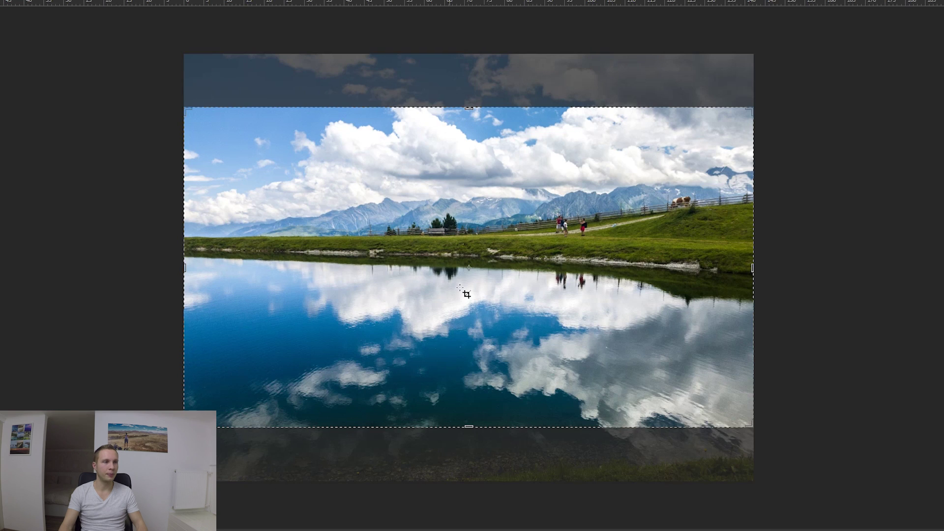
{"action": "left_click", "coordinate": [461, 221]}
{"action": "left_click_drag", "start_coordinate": [461, 221], "coordinate": [459, 239]}
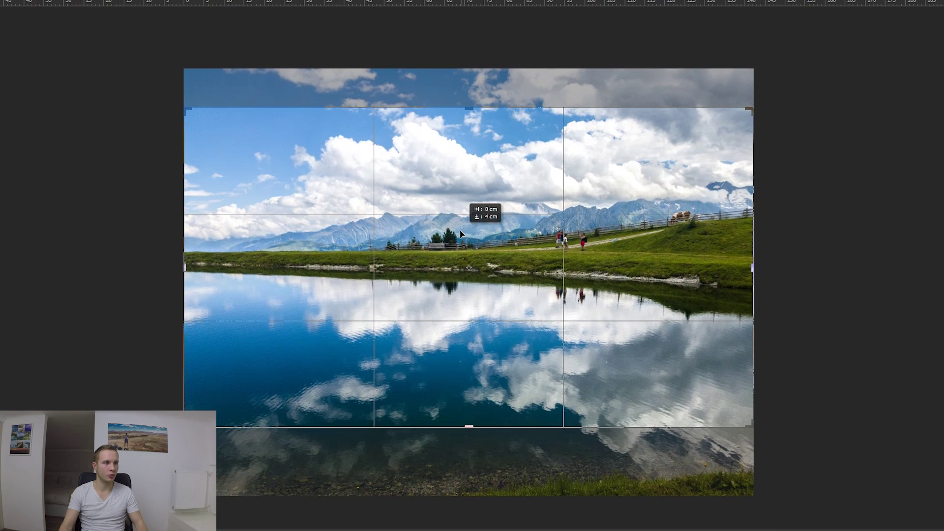
{"action": "key", "text": "Return"}
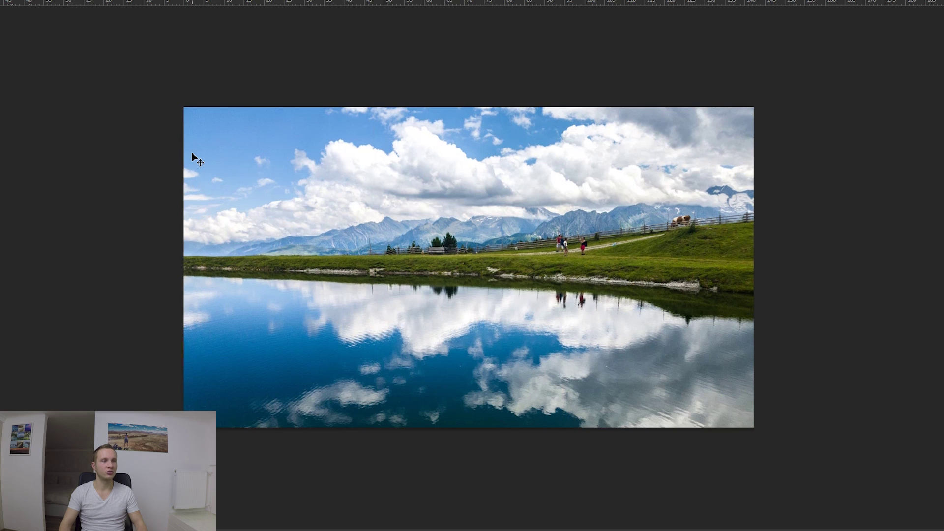
{"action": "key", "text": "ctrl+0"}
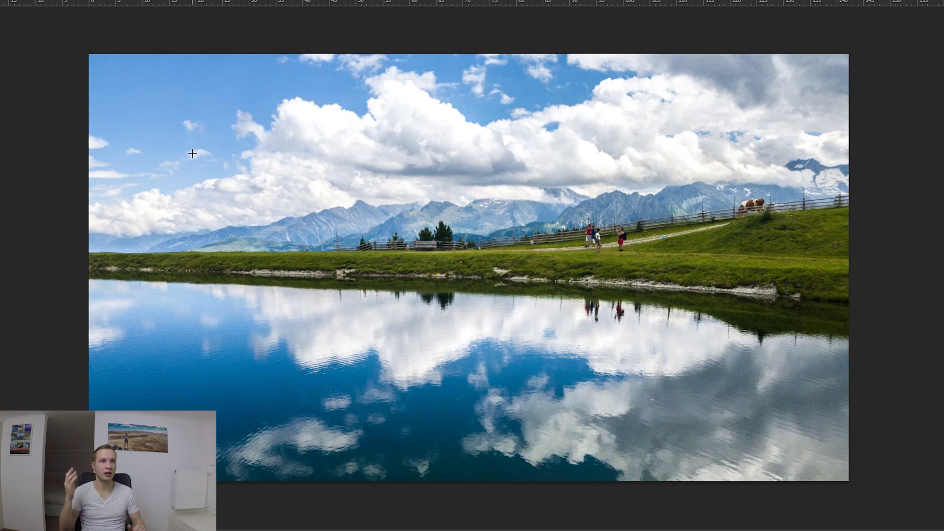
{"action": "key", "text": "v"}
{"action": "key", "text": "ctrl+minus"}
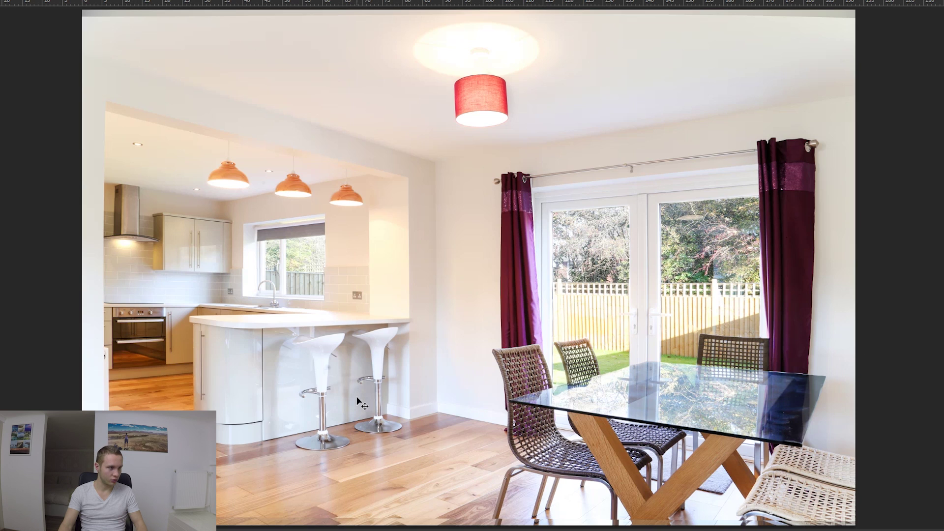
- Zoom in and select a rectangle along the dining room's left wall edge
{"action": "scroll", "coordinate": [246, 375], "scroll_direction": "up", "scroll_amount": 2}
{"action": "scroll", "coordinate": [44, 502], "scroll_direction": "up", "scroll_amount": 4}
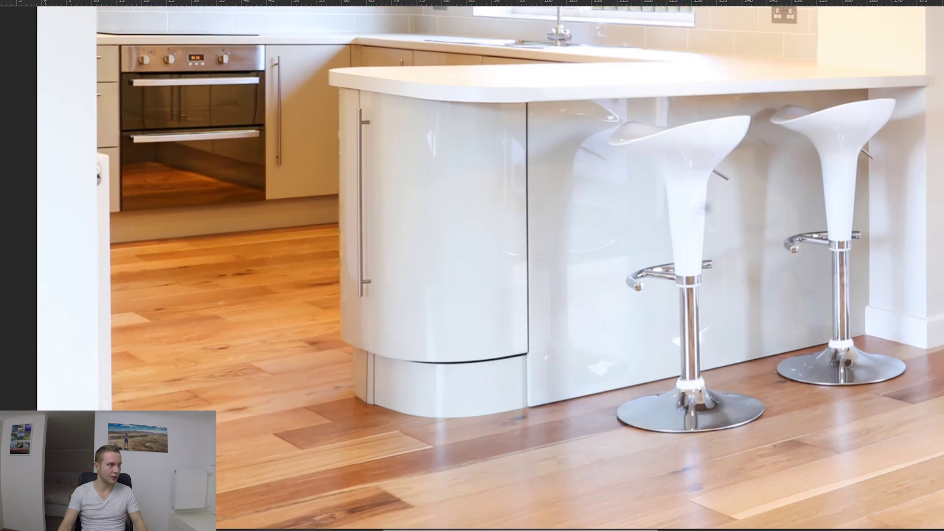
{"action": "left_click_drag", "start_coordinate": [89, 133], "coordinate": [130, 491]}
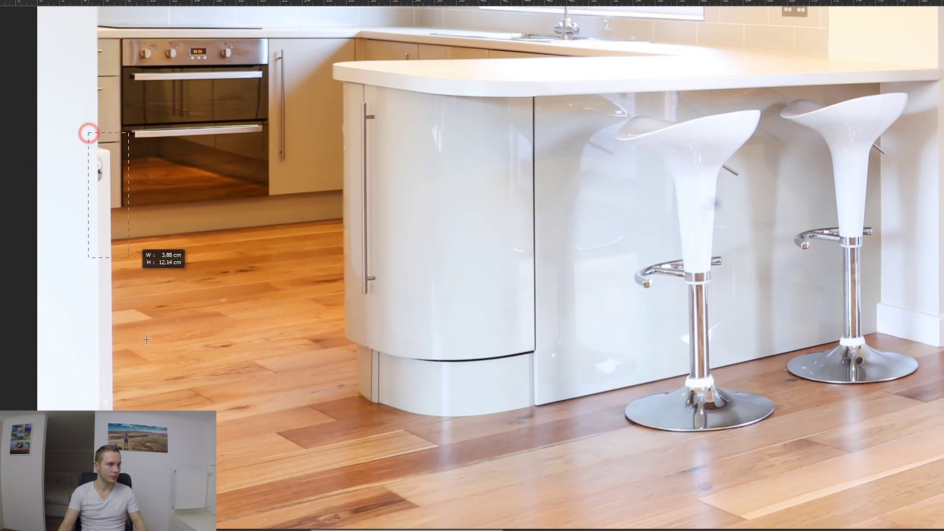
- Place a vertical guide along the left wall edge of the dining-room photo
{"action": "scroll", "coordinate": [470, 331], "scroll_direction": "down", "scroll_amount": 2}
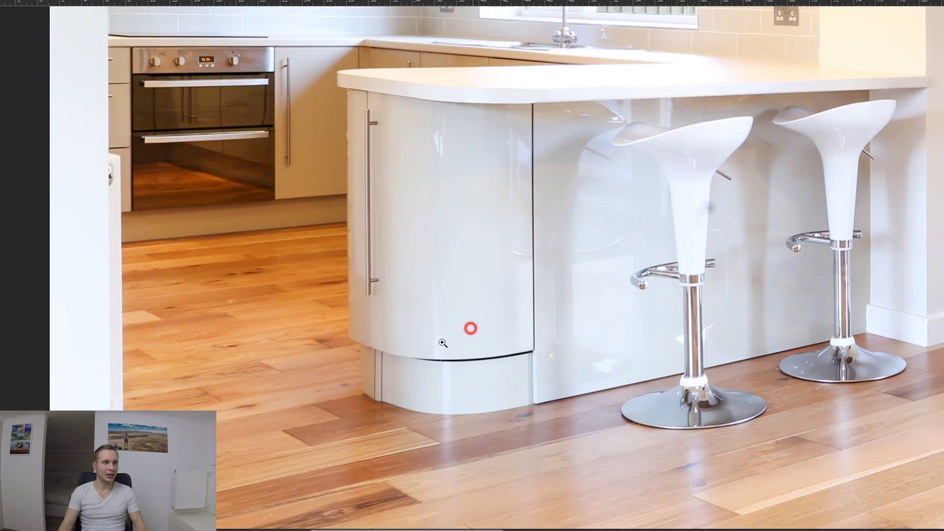
{"action": "scroll", "coordinate": [470, 331], "scroll_direction": "down", "scroll_amount": 3}
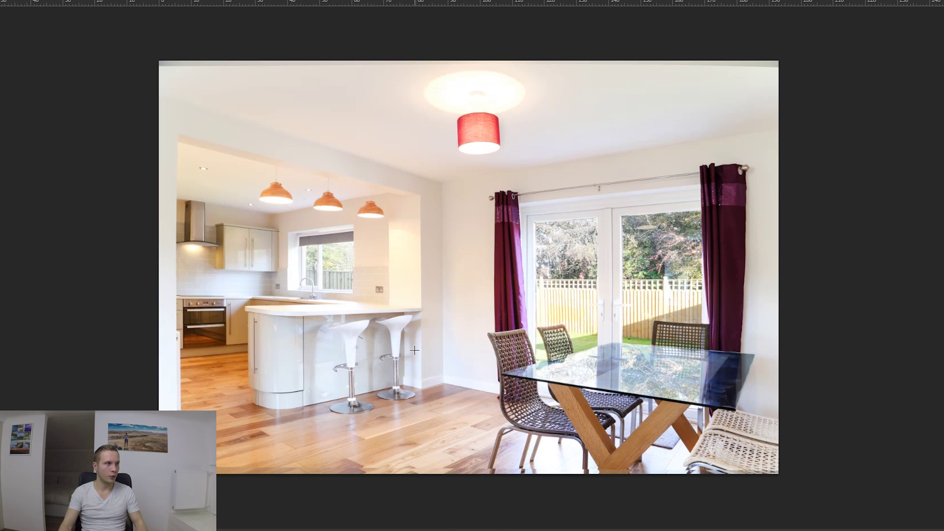
{"action": "scroll", "coordinate": [135, 388], "scroll_direction": "up", "scroll_amount": 4}
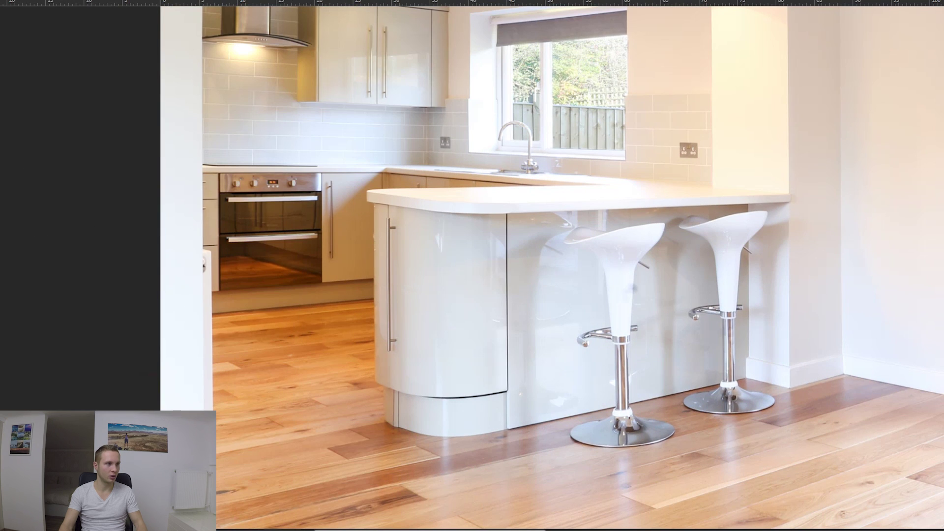
{"action": "left_click_drag", "start_coordinate": [4, 268], "coordinate": [212, 341]}
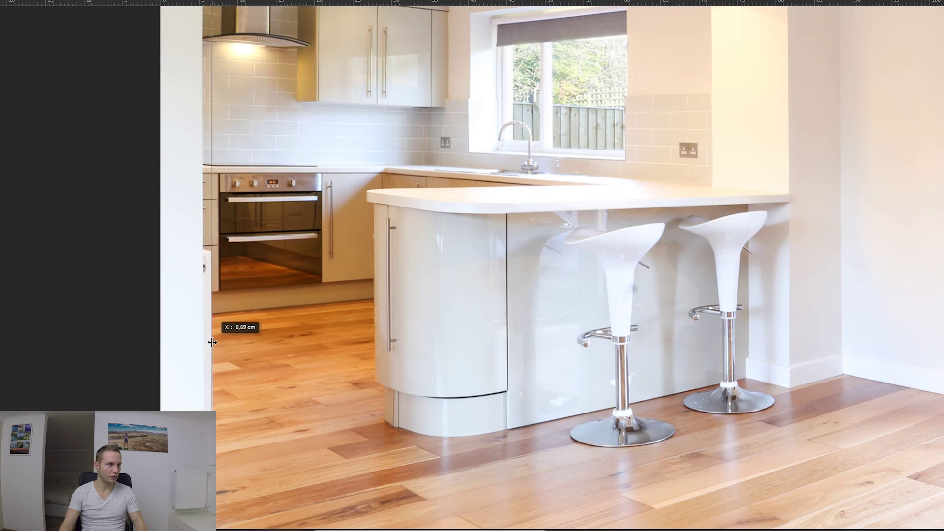
{"action": "left_click_drag", "start_coordinate": [212, 342], "coordinate": [214, 326]}
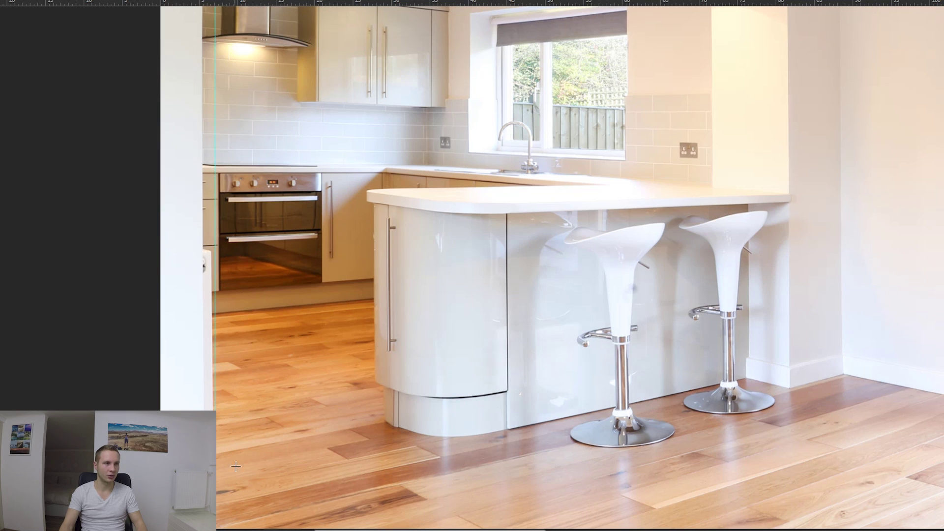
{"action": "scroll", "coordinate": [266, 384], "scroll_direction": "down", "scroll_amount": 5}
{"action": "scroll", "coordinate": [402, 314], "scroll_direction": "up", "scroll_amount": 2}
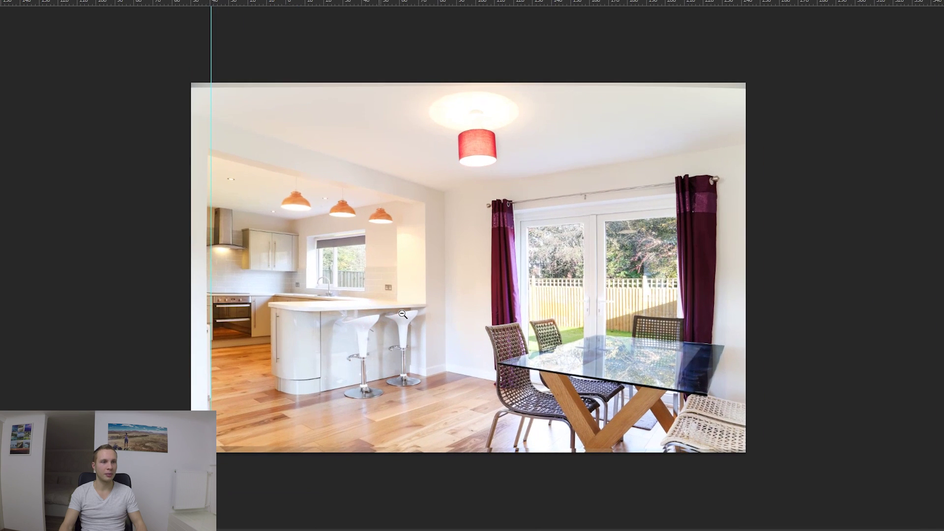
{"action": "scroll", "coordinate": [403, 314], "scroll_direction": "up", "scroll_amount": 1}
- Clear the vertical guide from the dining-room photo with Ctrl+;
{"action": "scroll", "coordinate": [404, 313], "scroll_direction": "up", "scroll_amount": 1}
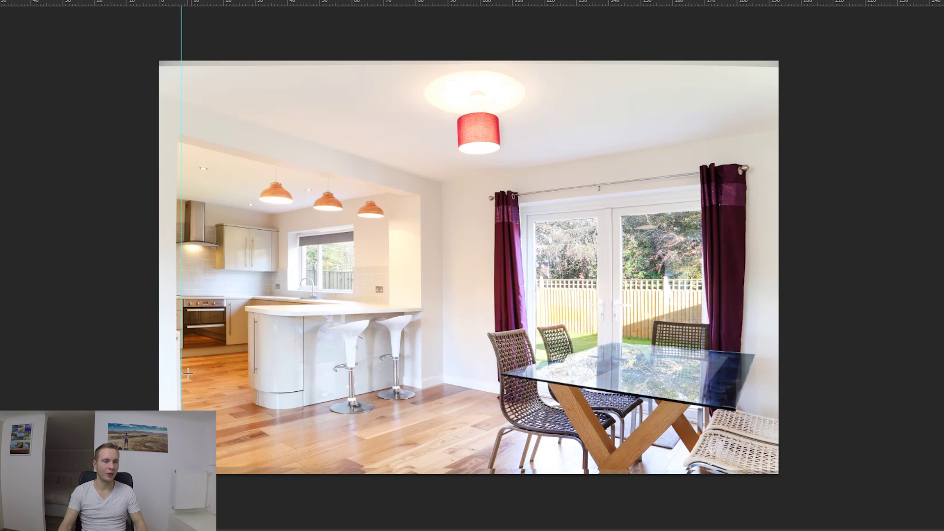
{"action": "key", "text": "ctrl+semicolon"}
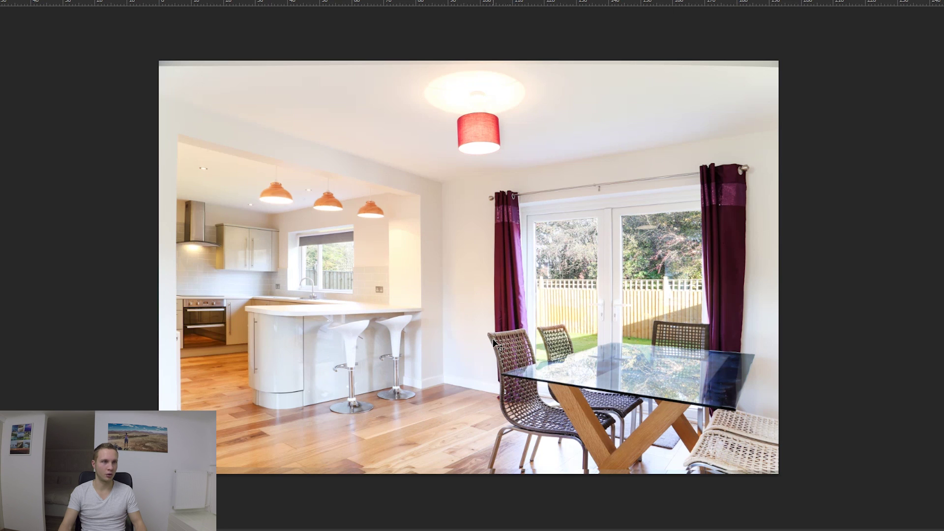
{"action": "left_click_drag", "start_coordinate": [451, 254], "coordinate": [482, 293]}
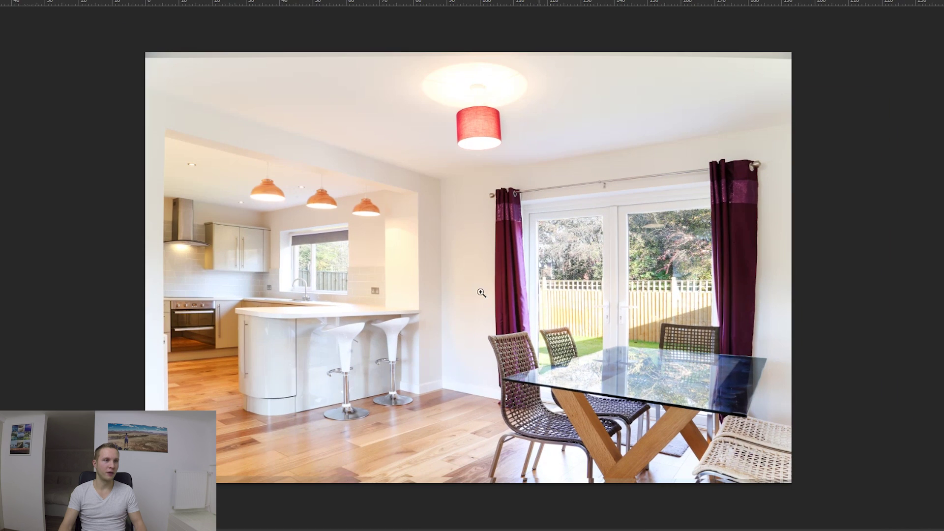
{"action": "left_click", "coordinate": [468, 283]}
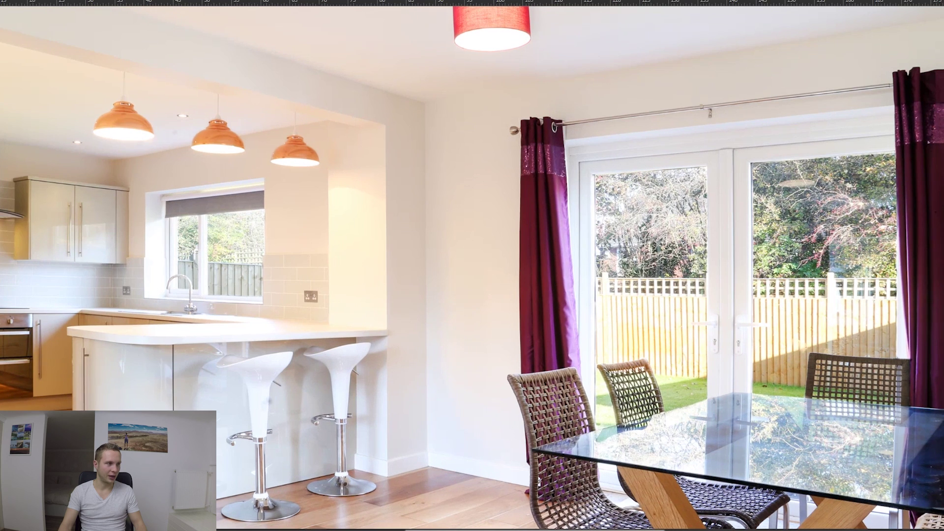
{"action": "left_click", "coordinate": [442, 197]}
{"action": "left_click", "coordinate": [468, 150]}
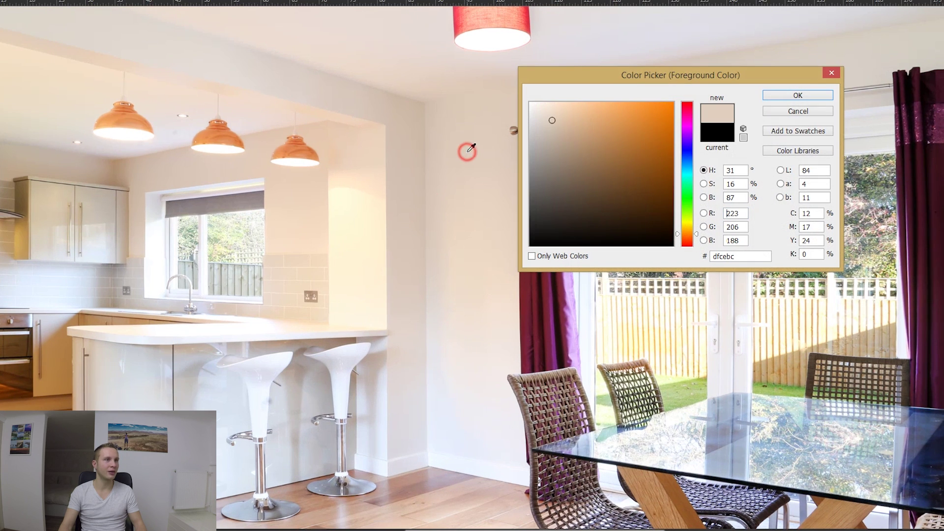
{"action": "left_click", "coordinate": [456, 247]}
{"action": "left_click", "coordinate": [443, 334]}
{"action": "left_click", "coordinate": [462, 427]}
{"action": "left_click", "coordinate": [483, 457]}
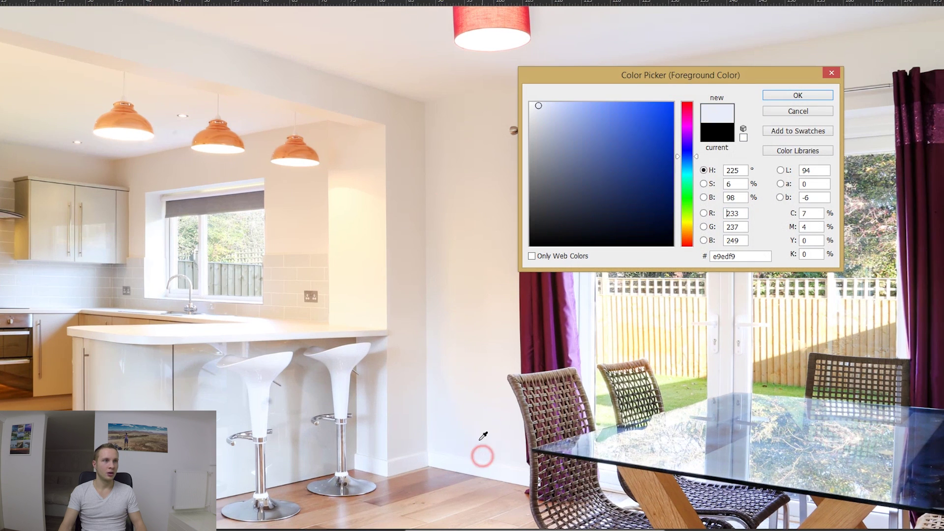
{"action": "left_click", "coordinate": [474, 412]}
{"action": "left_click", "coordinate": [474, 363]}
{"action": "left_click", "coordinate": [486, 443]}
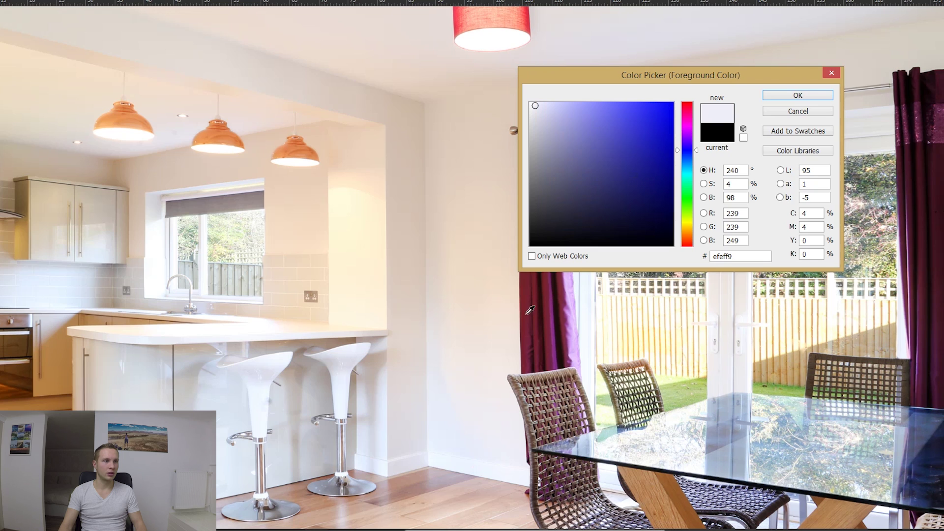
{"action": "left_click", "coordinate": [476, 241]}
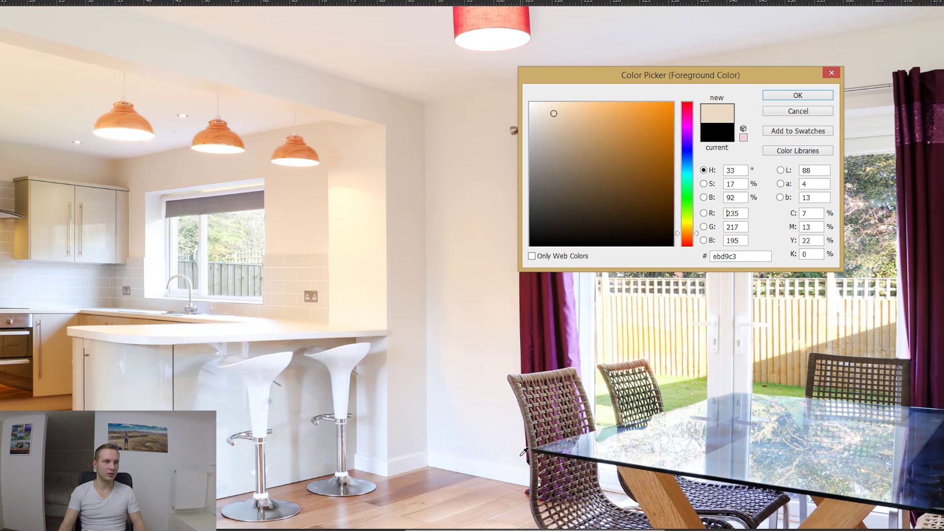
{"action": "left_click", "coordinate": [466, 151]}
{"action": "left_click", "coordinate": [467, 229]}
{"action": "left_click", "coordinate": [378, 245]}
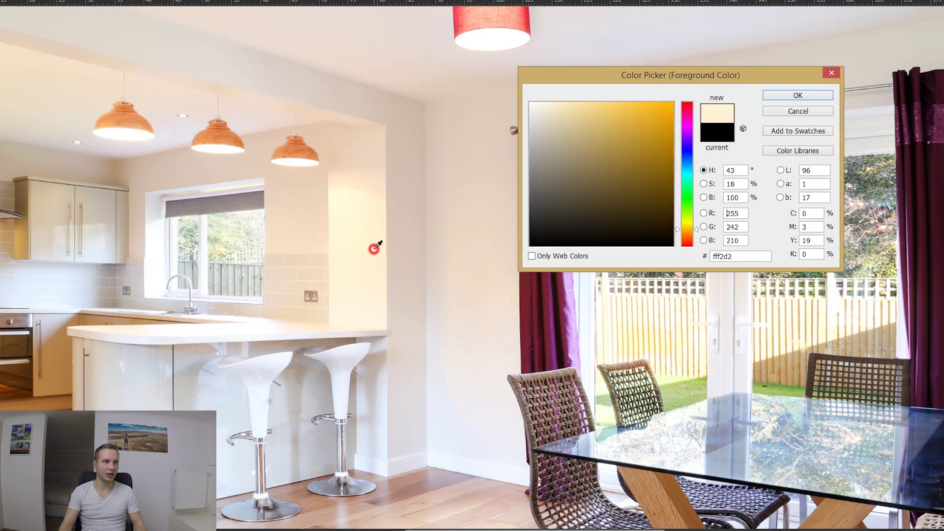
{"action": "left_click", "coordinate": [443, 215]}
{"action": "left_click", "coordinate": [386, 41]}
{"action": "scroll", "coordinate": [460, 211], "scroll_direction": "down", "scroll_amount": 3}
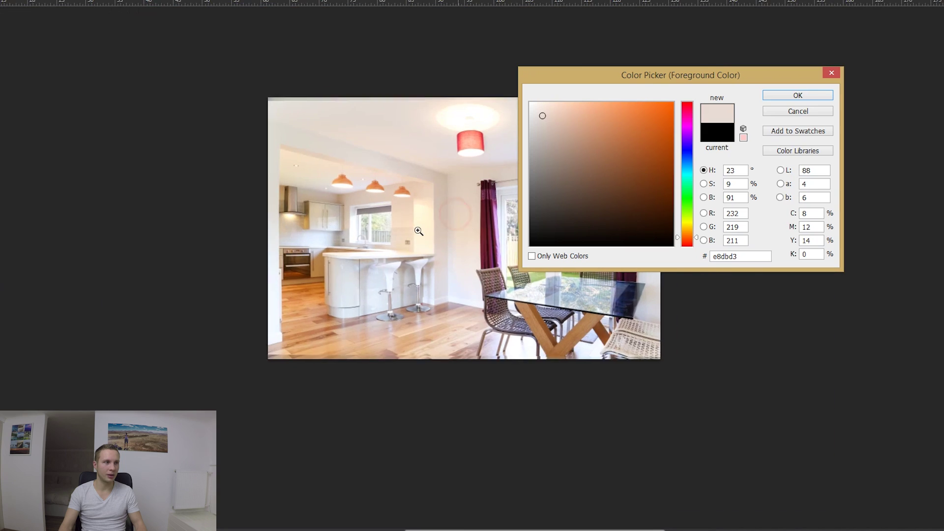
{"action": "left_click", "coordinate": [305, 332]}
{"action": "left_click", "coordinate": [319, 353]}
{"action": "left_click", "coordinate": [469, 331]}
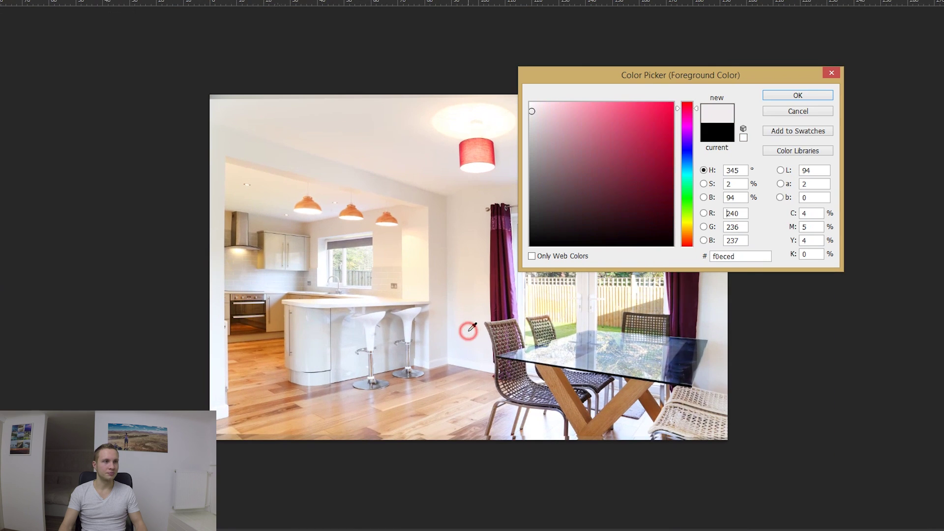
{"action": "left_click", "coordinate": [468, 257]}
{"action": "left_click", "coordinate": [471, 223]}
{"action": "left_click", "coordinate": [415, 139]}
{"action": "left_click", "coordinate": [220, 123]}
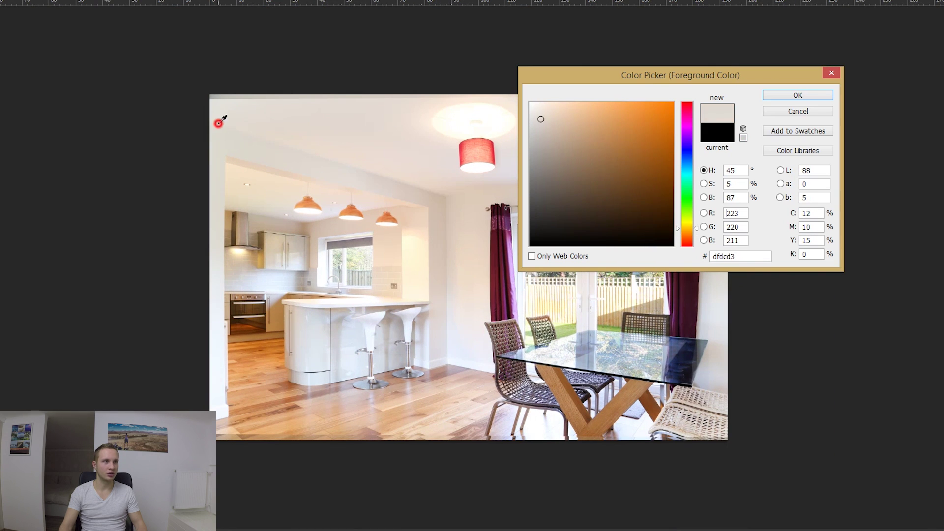
{"action": "left_click", "coordinate": [795, 111]}
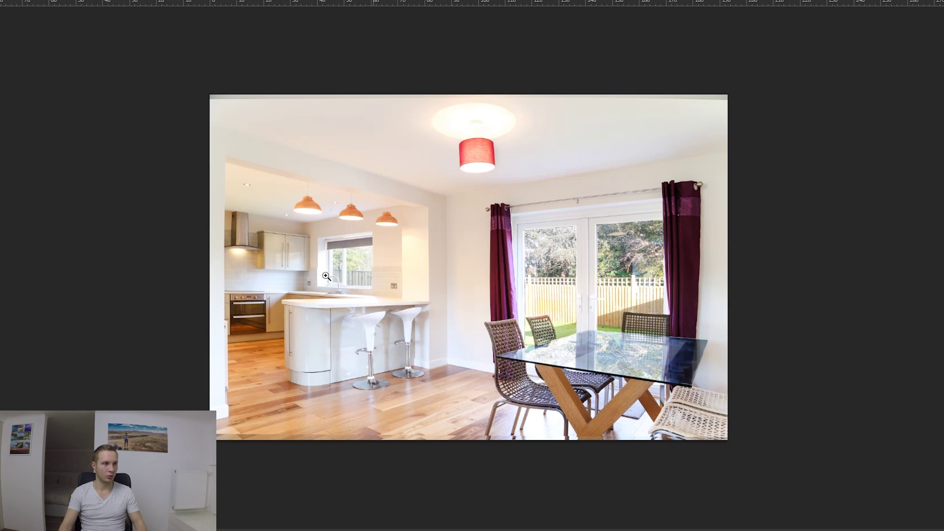
- Draw rectangular marquee selections around the left and right curtains, then deselect
{"action": "key", "text": "ctrl+plus"}
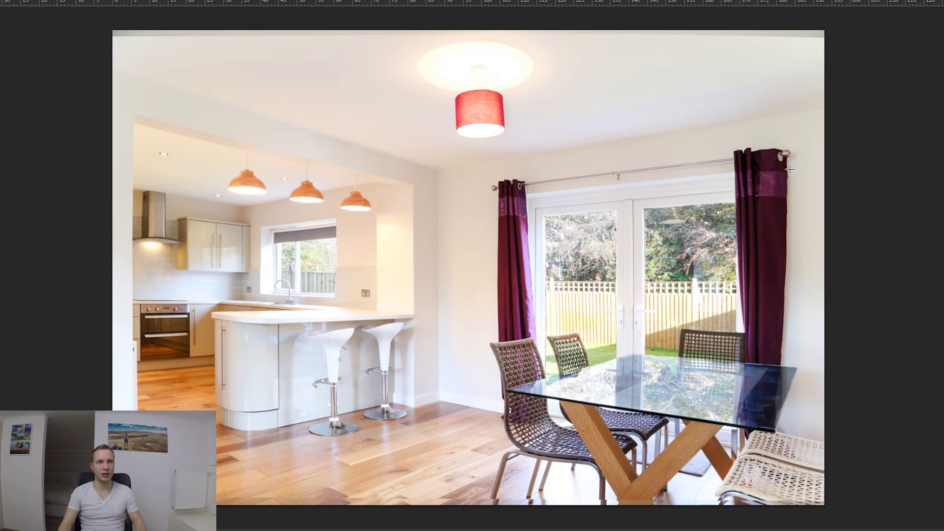
{"action": "left_click_drag", "start_coordinate": [800, 135], "coordinate": [747, 394]}
{"action": "left_click_drag", "start_coordinate": [480, 168], "coordinate": [493, 222]}
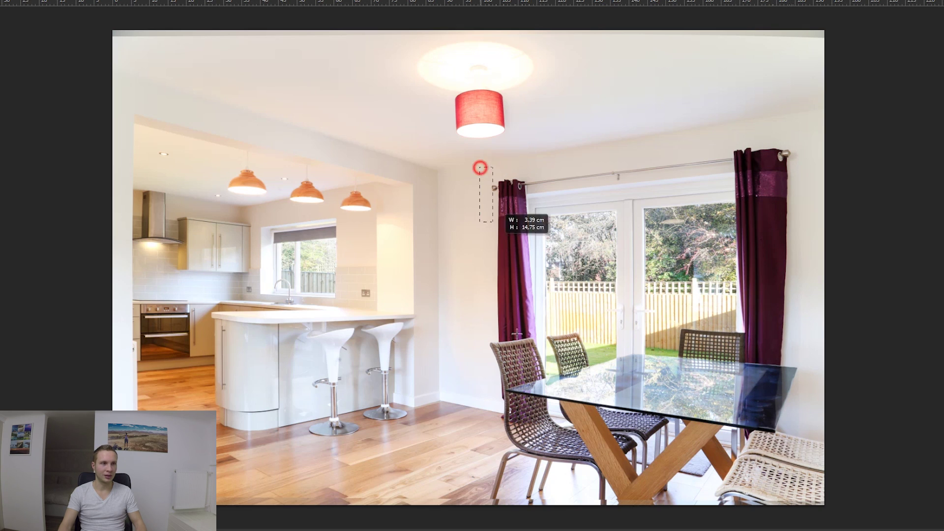
{"action": "left_click_drag", "start_coordinate": [517, 334], "coordinate": [541, 348]}
{"action": "left_click_drag", "start_coordinate": [756, 146], "coordinate": [805, 375]}
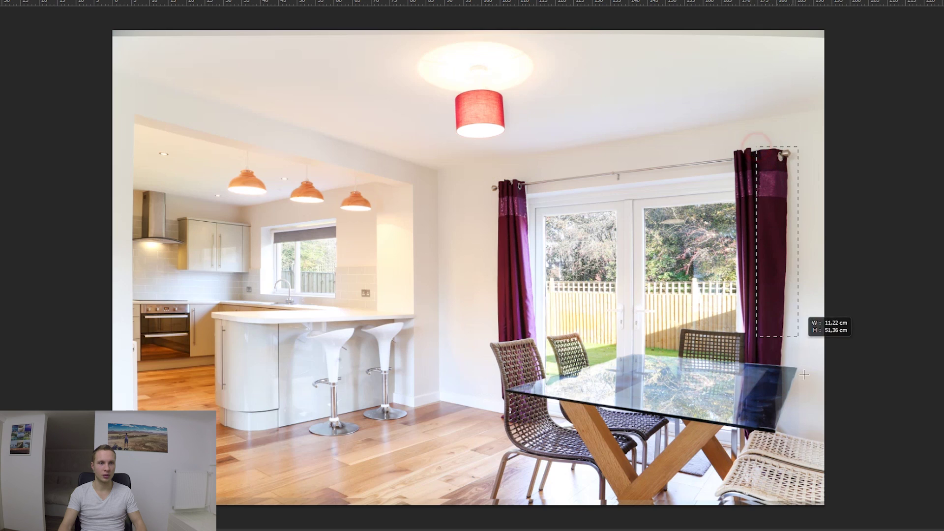
{"action": "left_click", "coordinate": [804, 375]}
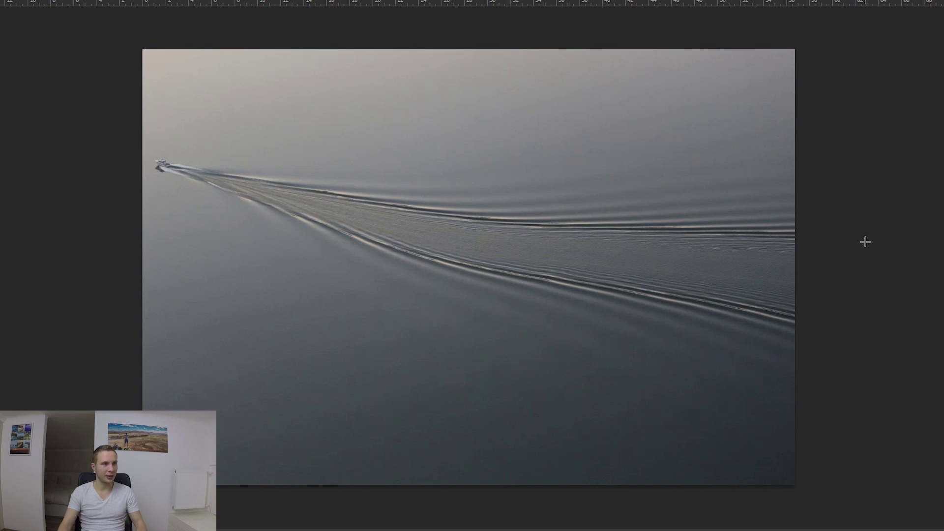
{"action": "key", "text": "v"}
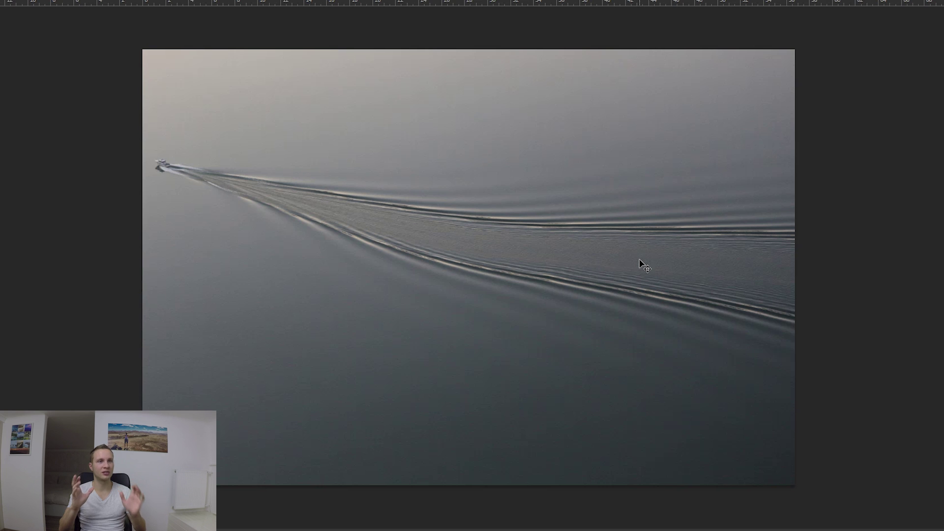
- Zoom in on the boat wake, fit the photo, then switch to full screen on gray
{"action": "left_click", "coordinate": [514, 258]}
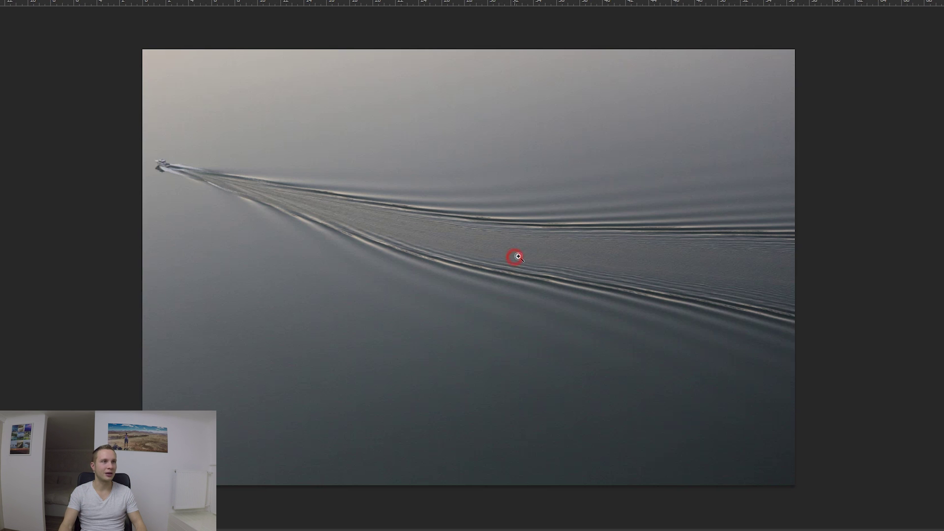
{"action": "key", "text": "v"}
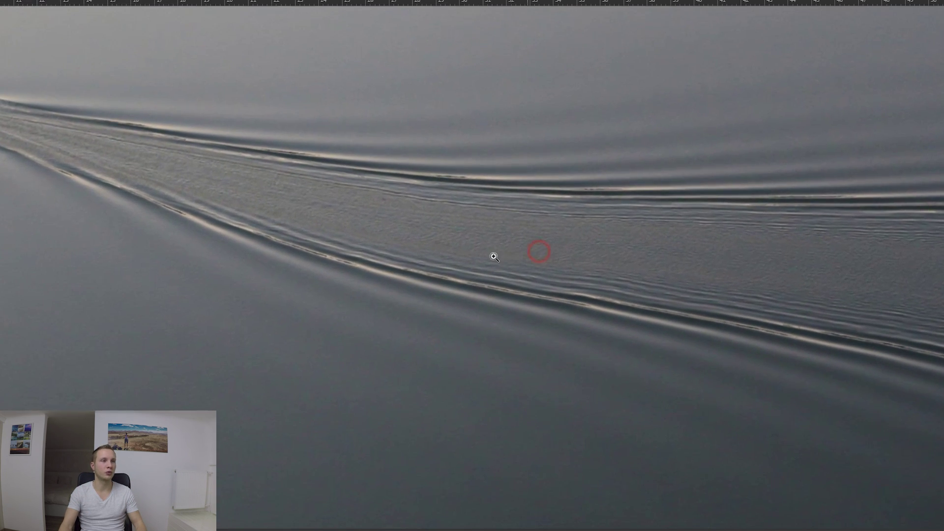
{"action": "key", "text": "ctrl+0"}
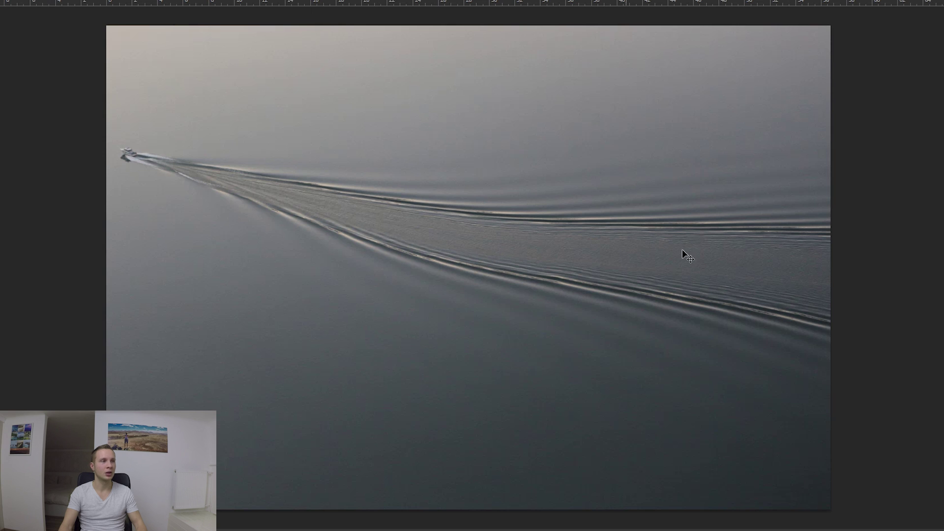
{"action": "key", "text": "f"}
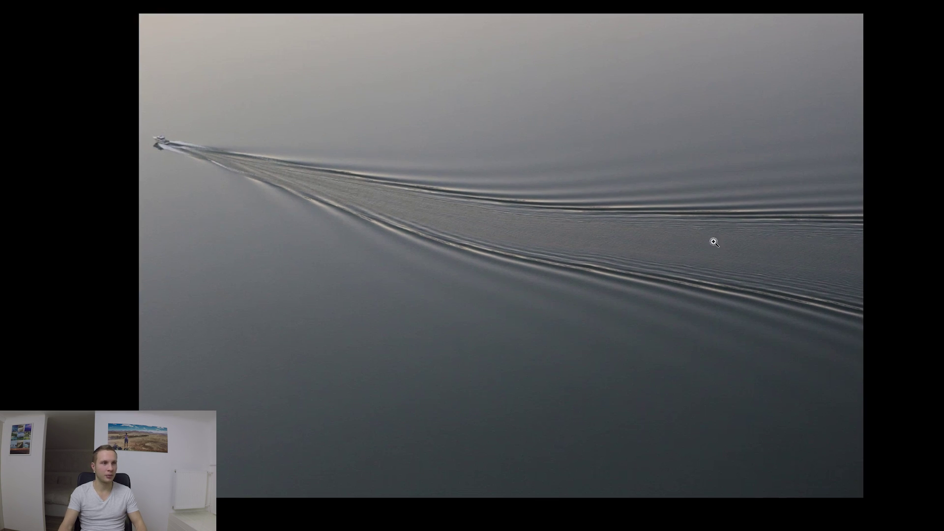
{"action": "key", "text": "ctrl+0"}
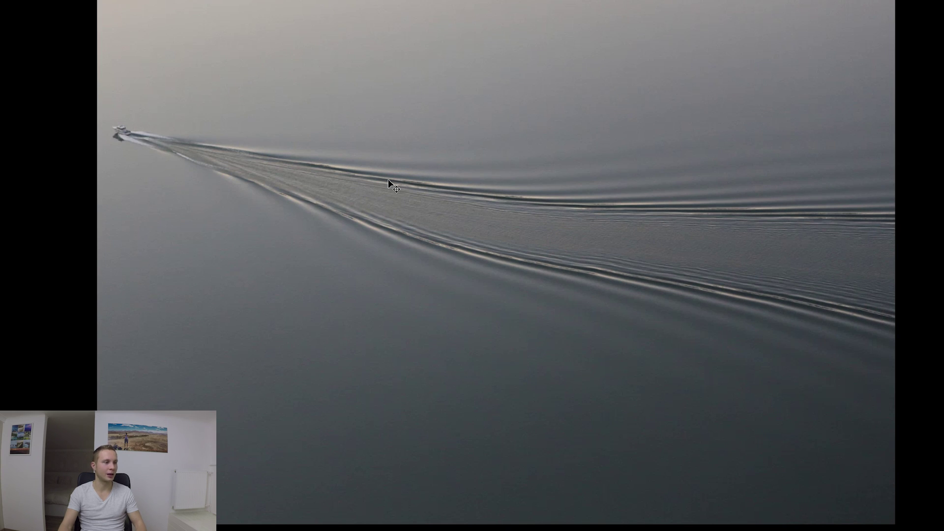
{"action": "key", "text": "f"}
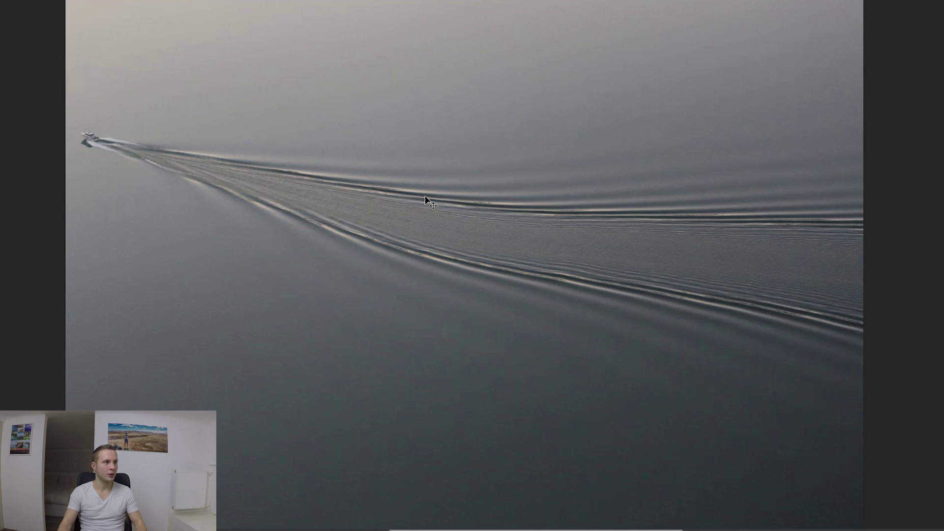